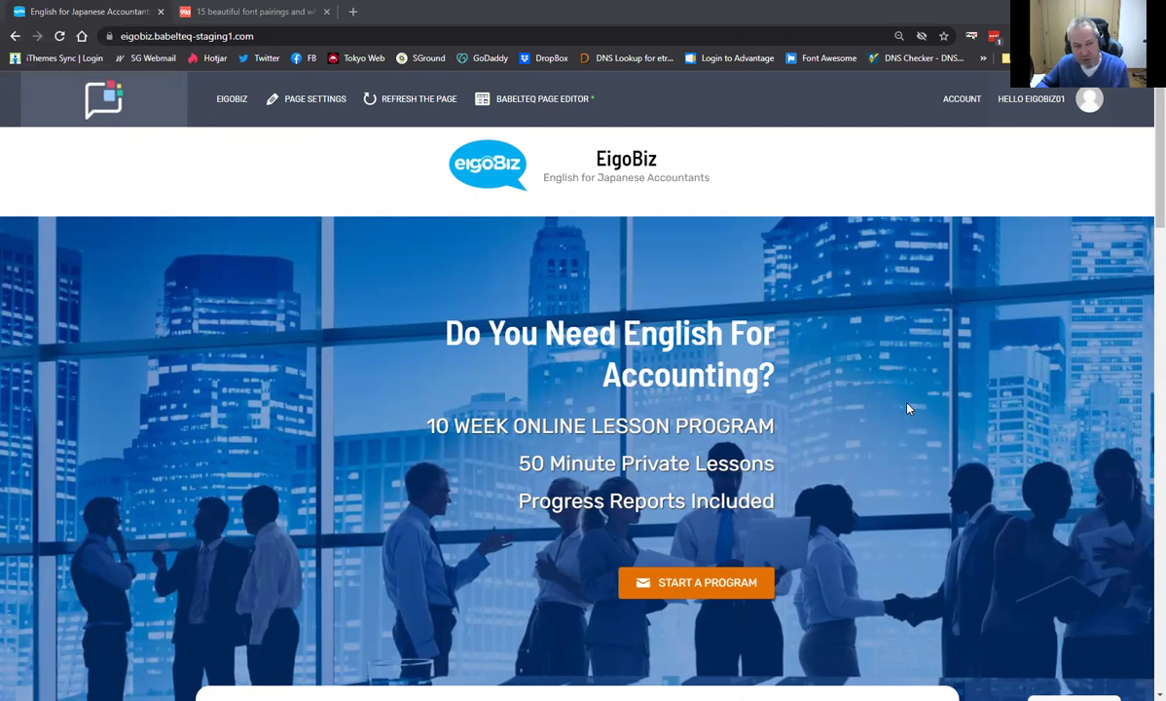
Step: Scroll down and back up the EigoBiz home page to look it over
{"action": "scroll", "coordinate": [672, 344], "scroll_direction": "down", "scroll_amount": 4}
{"action": "scroll", "coordinate": [681, 380], "scroll_direction": "up", "scroll_amount": 4}
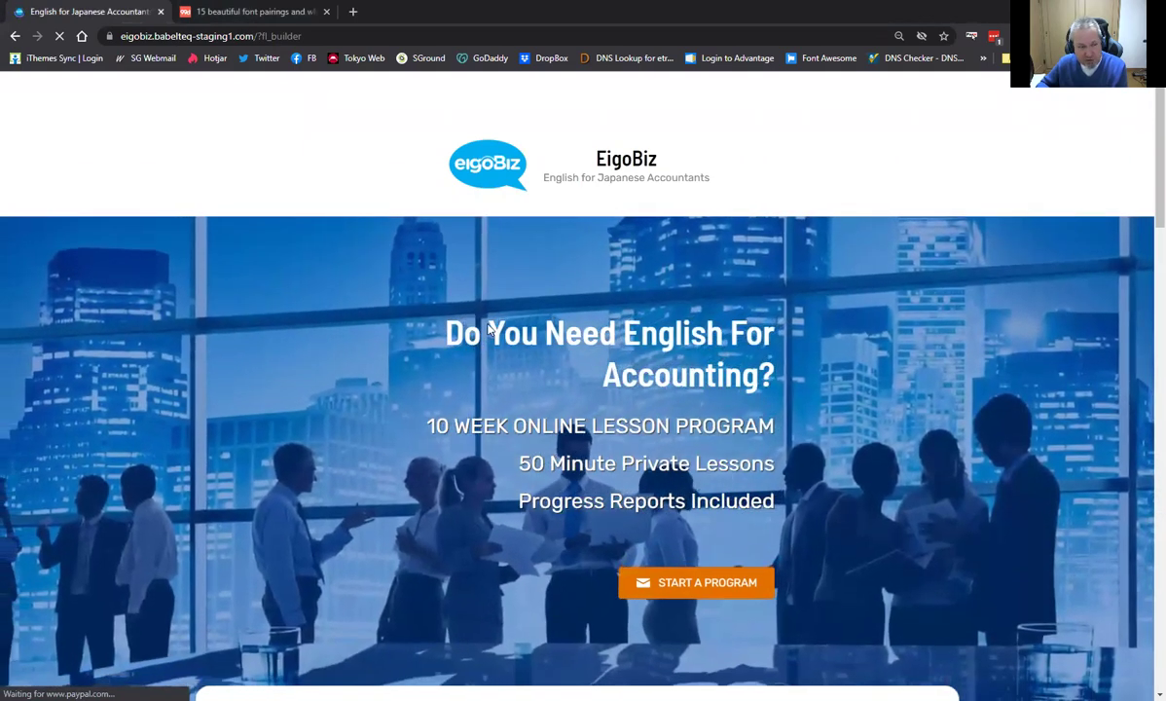
Step: Scroll through the home page sections in Beaver Builder, then exit to the live site
{"action": "scroll", "coordinate": [668, 457], "scroll_direction": "down", "scroll_amount": 3}
{"action": "scroll", "coordinate": [668, 457], "scroll_direction": "up", "scroll_amount": 3}
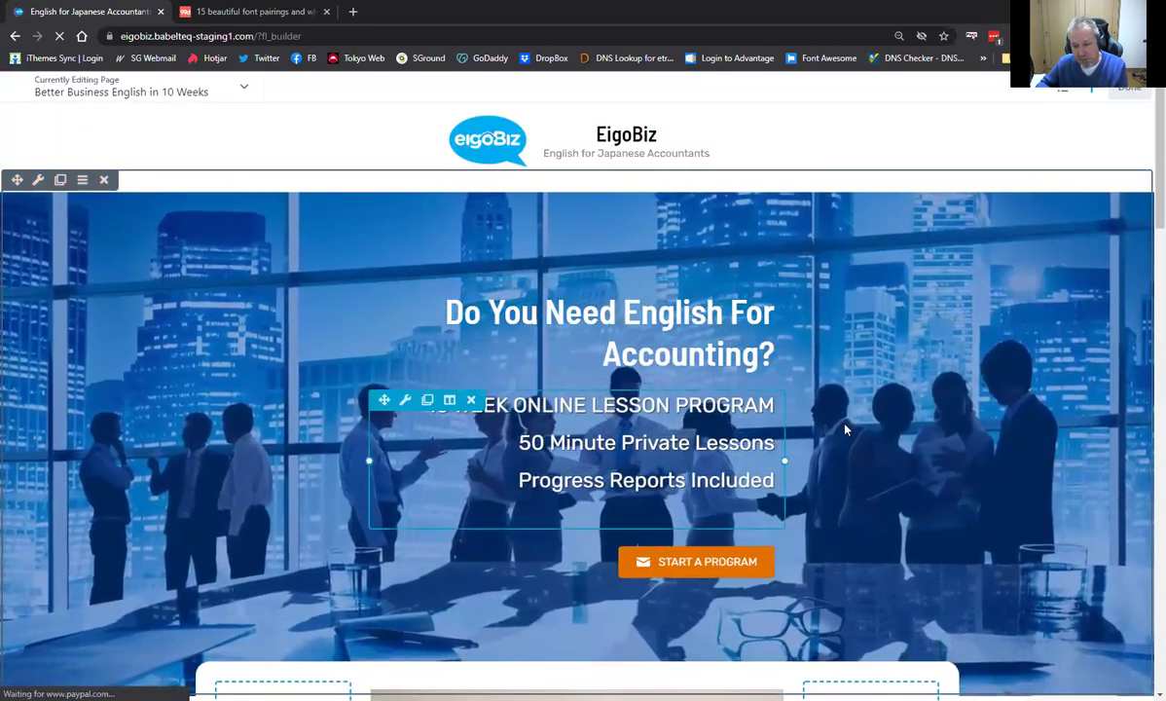
{"action": "scroll", "coordinate": [845, 430], "scroll_direction": "down", "scroll_amount": 8}
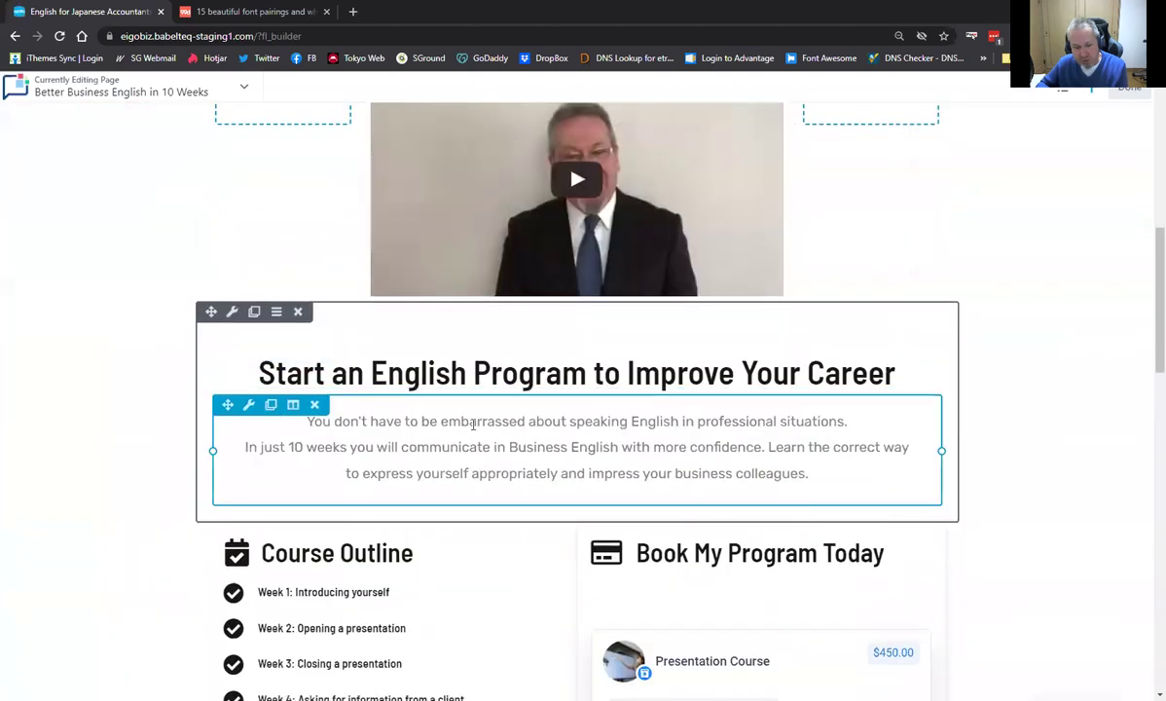
{"action": "scroll", "coordinate": [617, 537], "scroll_direction": "up", "scroll_amount": 7}
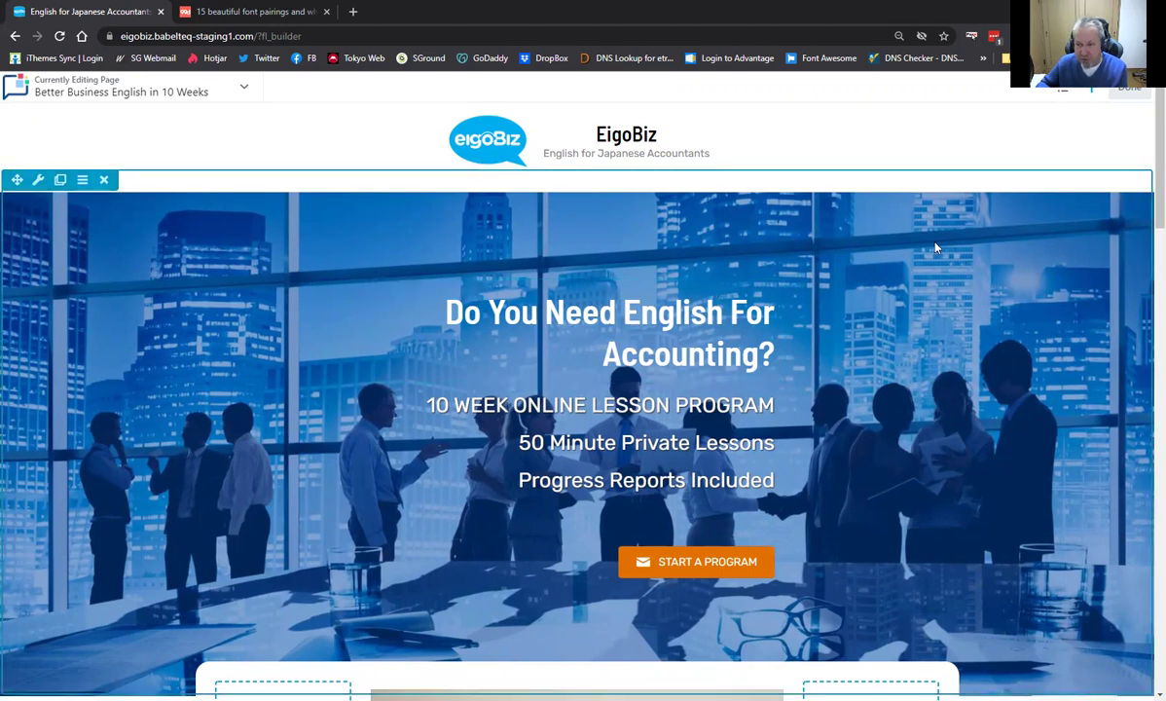
{"action": "left_click", "coordinate": [1131, 90]}
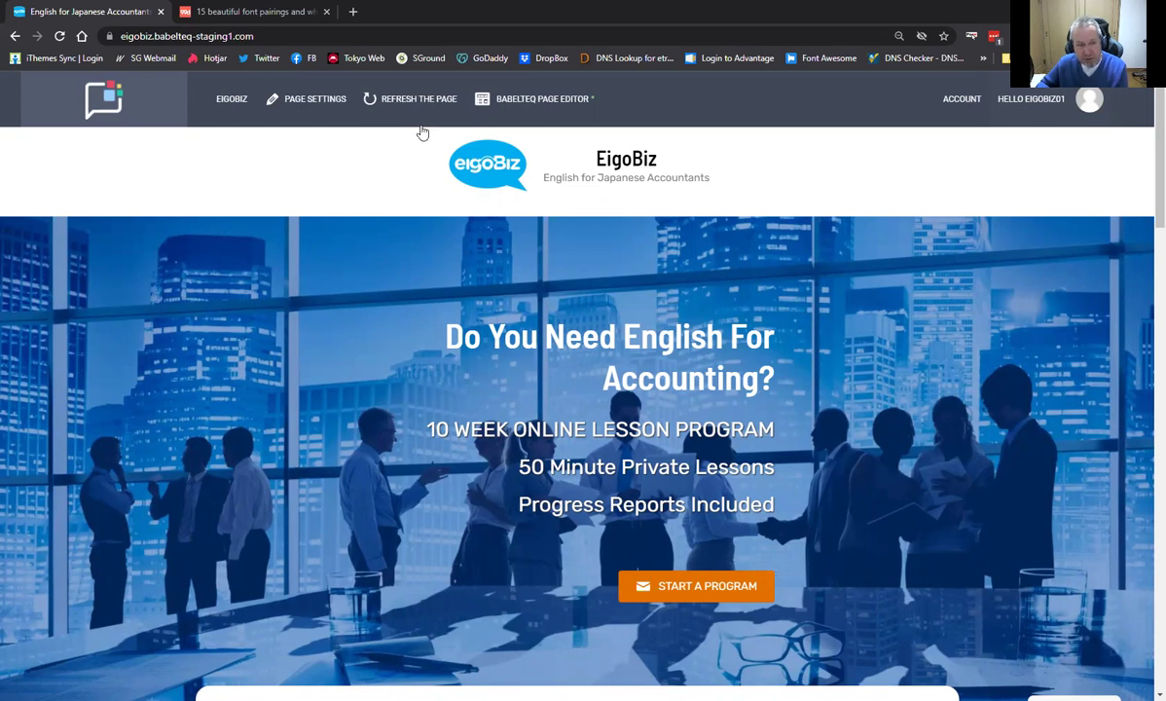
Step: Choose Customize from the EIGOBIZ admin-bar menu
{"action": "mouse_move", "coordinate": [219, 102]}
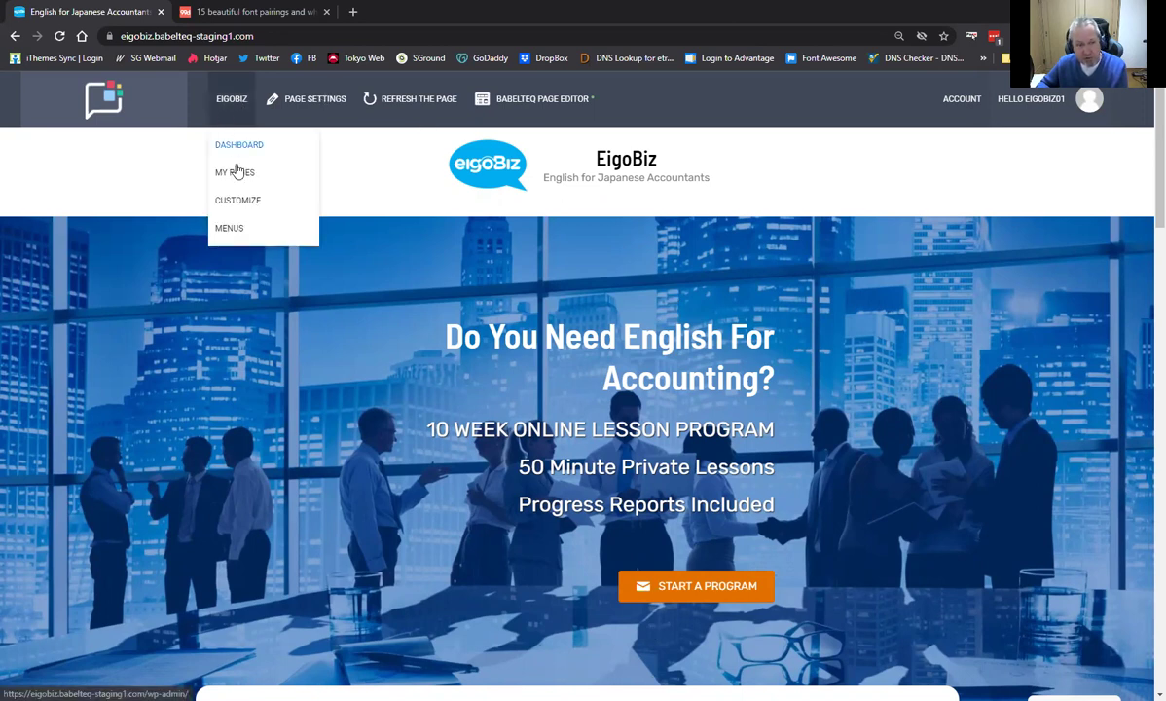
{"action": "left_click", "coordinate": [242, 202]}
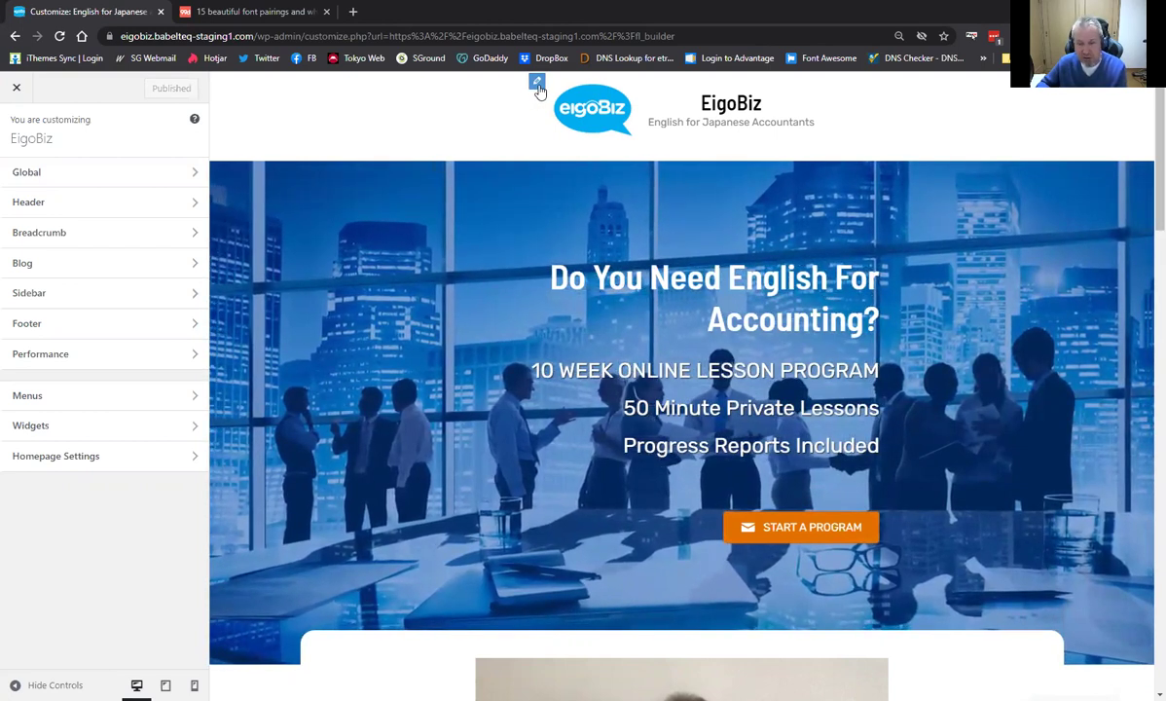
Step: Navigate to Header > Site Identity to show the current 125 px blue logo
{"action": "mouse_move", "coordinate": [701, 104]}
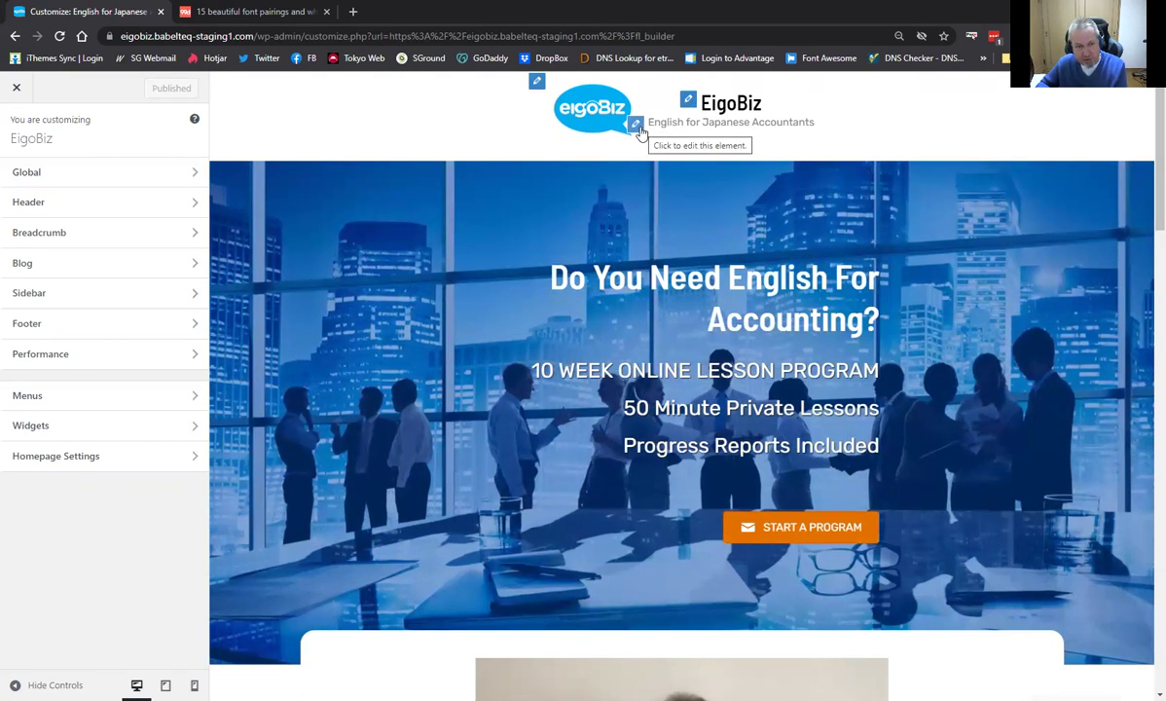
{"action": "left_click", "coordinate": [538, 85]}
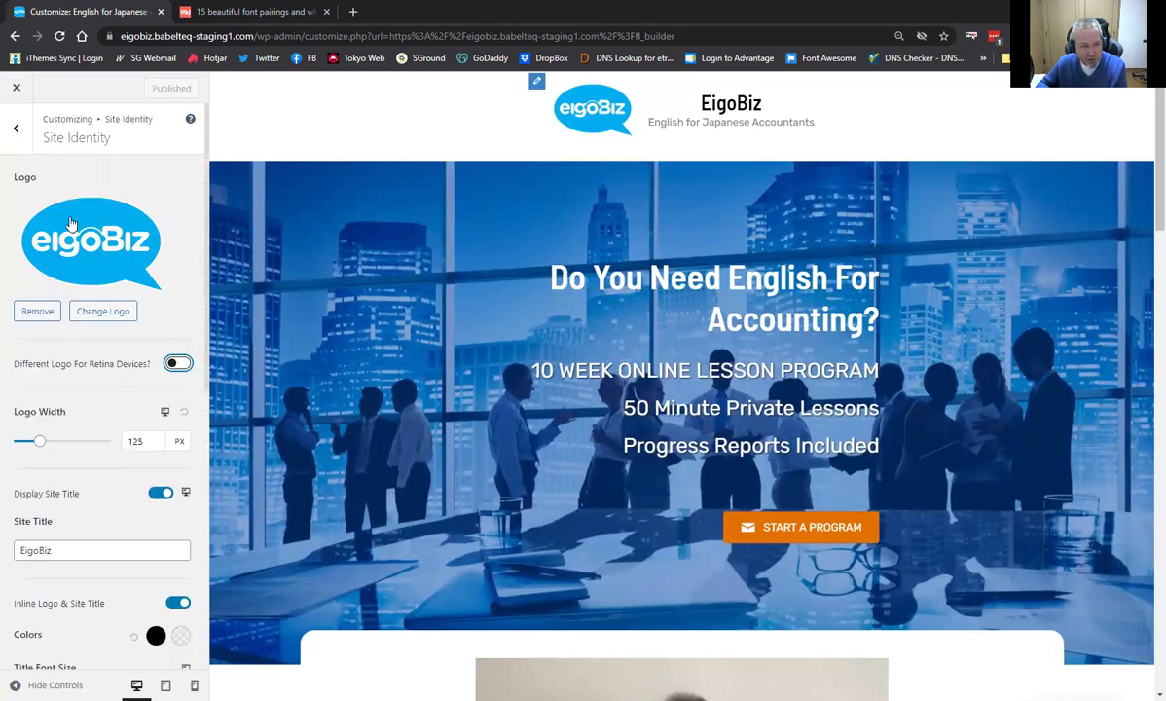
{"action": "left_click", "coordinate": [18, 134]}
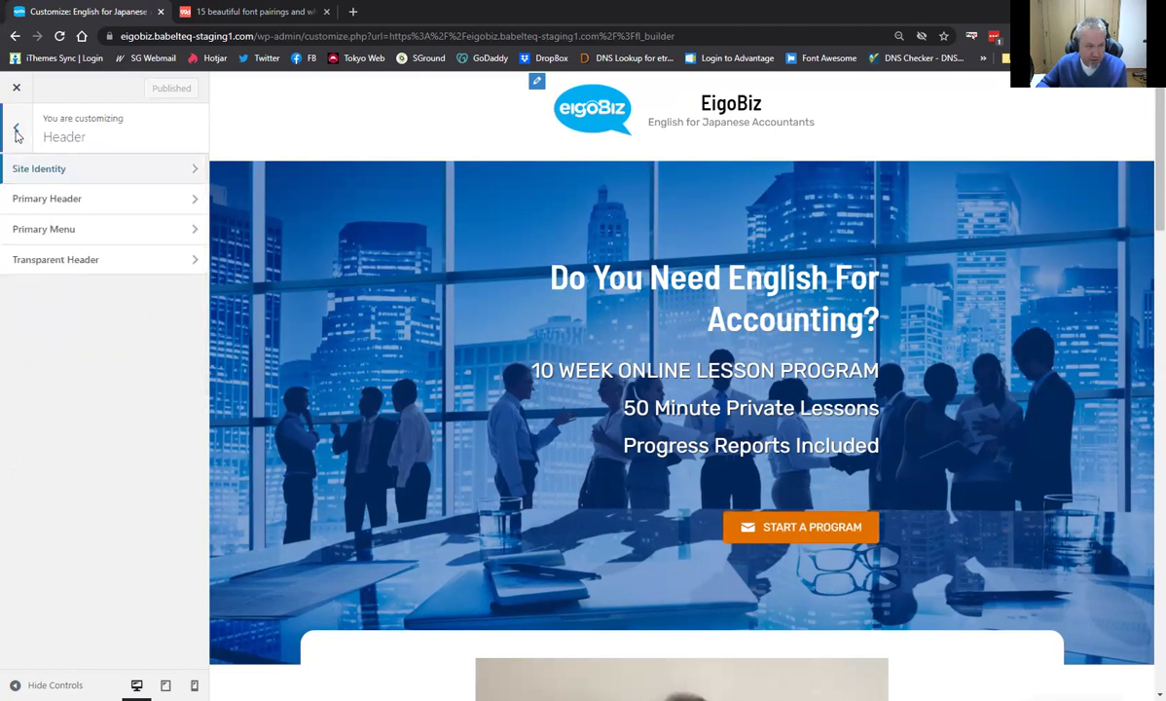
{"action": "left_click", "coordinate": [16, 134]}
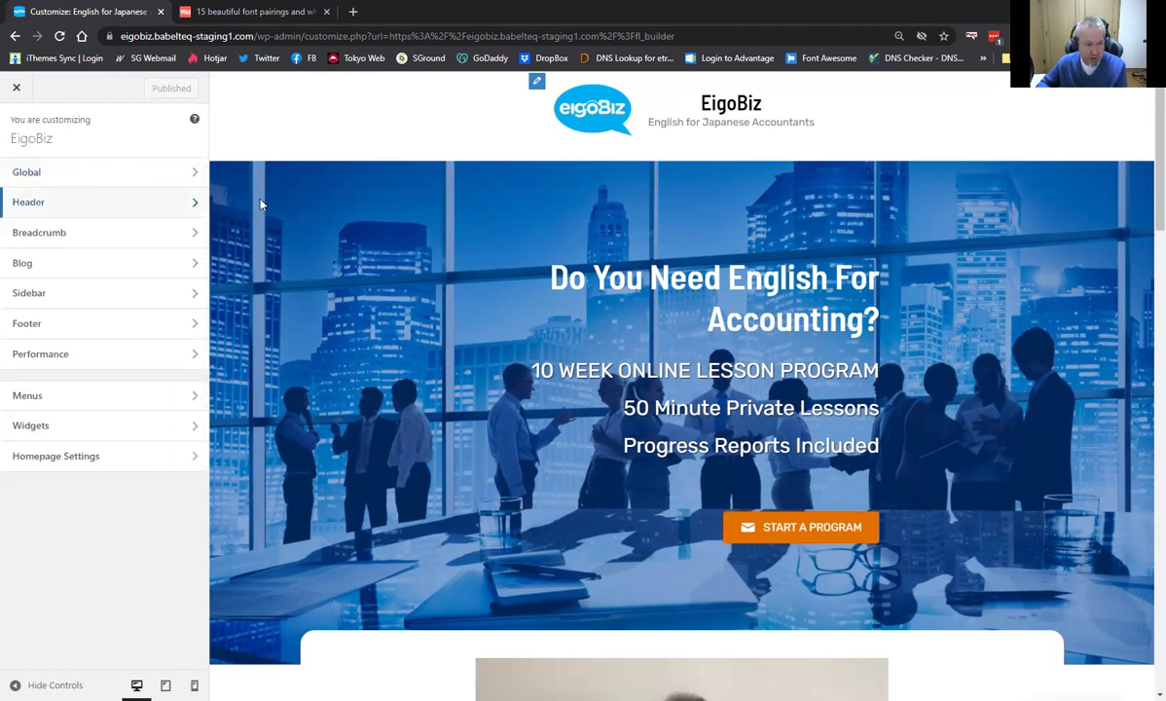
{"action": "left_click", "coordinate": [194, 202]}
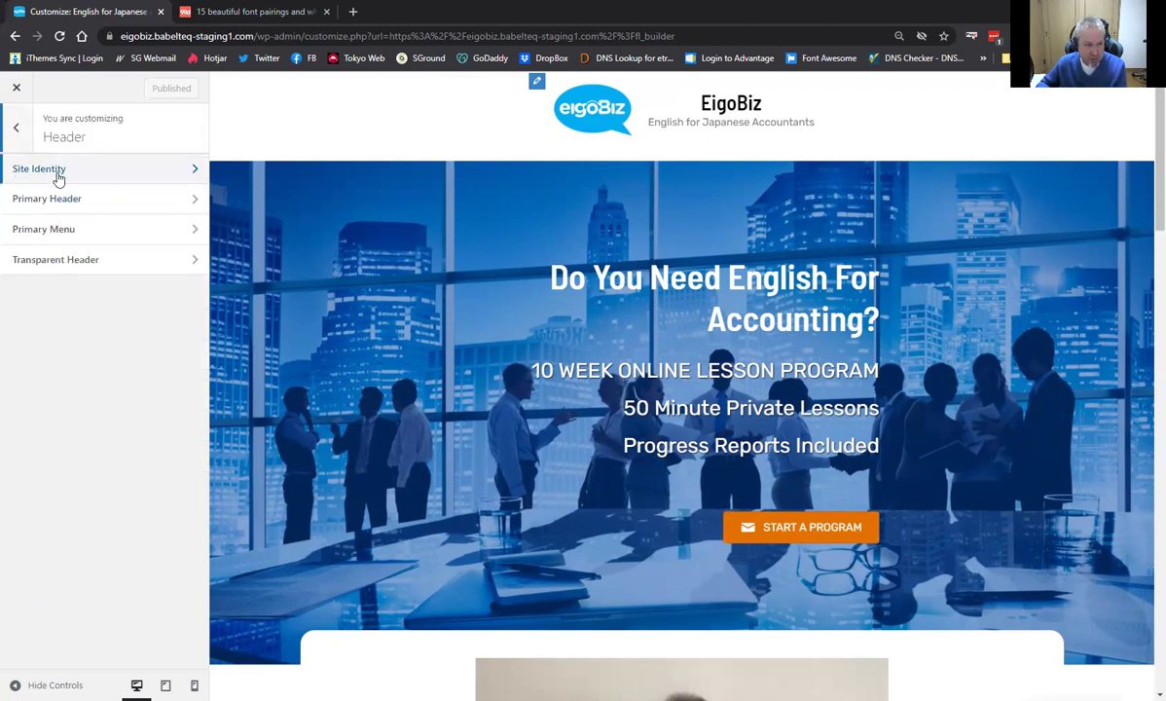
{"action": "left_click", "coordinate": [195, 172]}
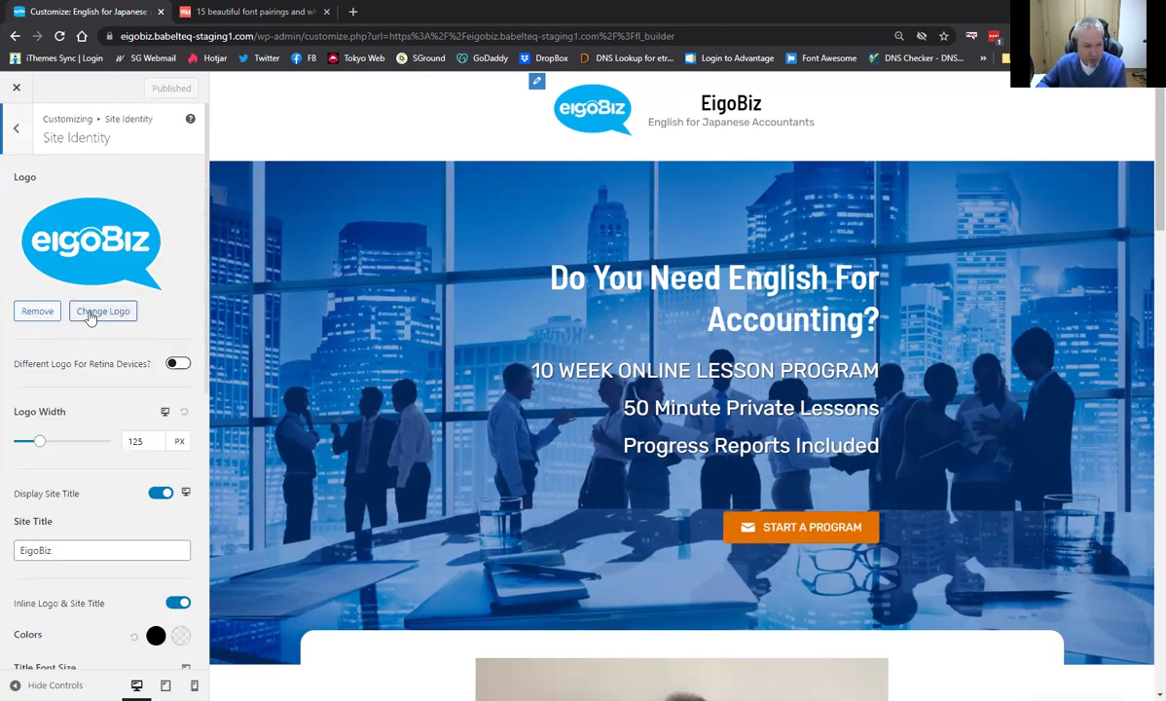
{"action": "scroll", "coordinate": [86, 338], "scroll_direction": "down", "scroll_amount": 2}
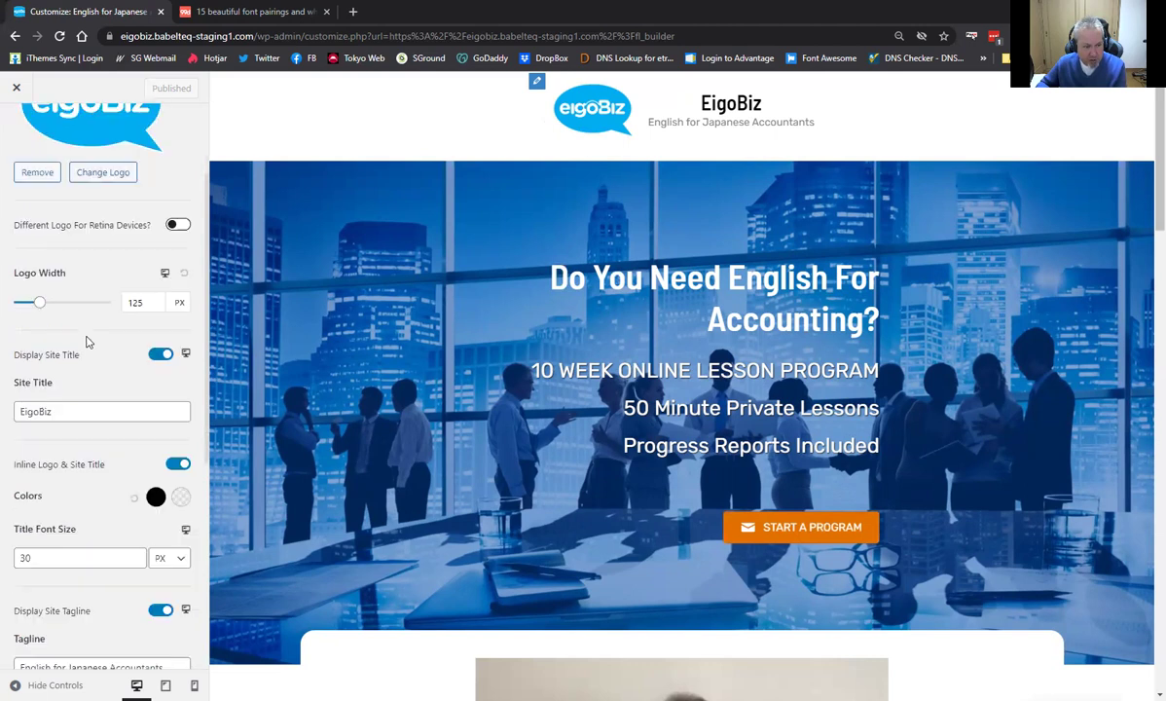
{"action": "scroll", "coordinate": [85, 340], "scroll_direction": "down", "scroll_amount": 1}
{"action": "scroll", "coordinate": [84, 456], "scroll_direction": "down", "scroll_amount": 2}
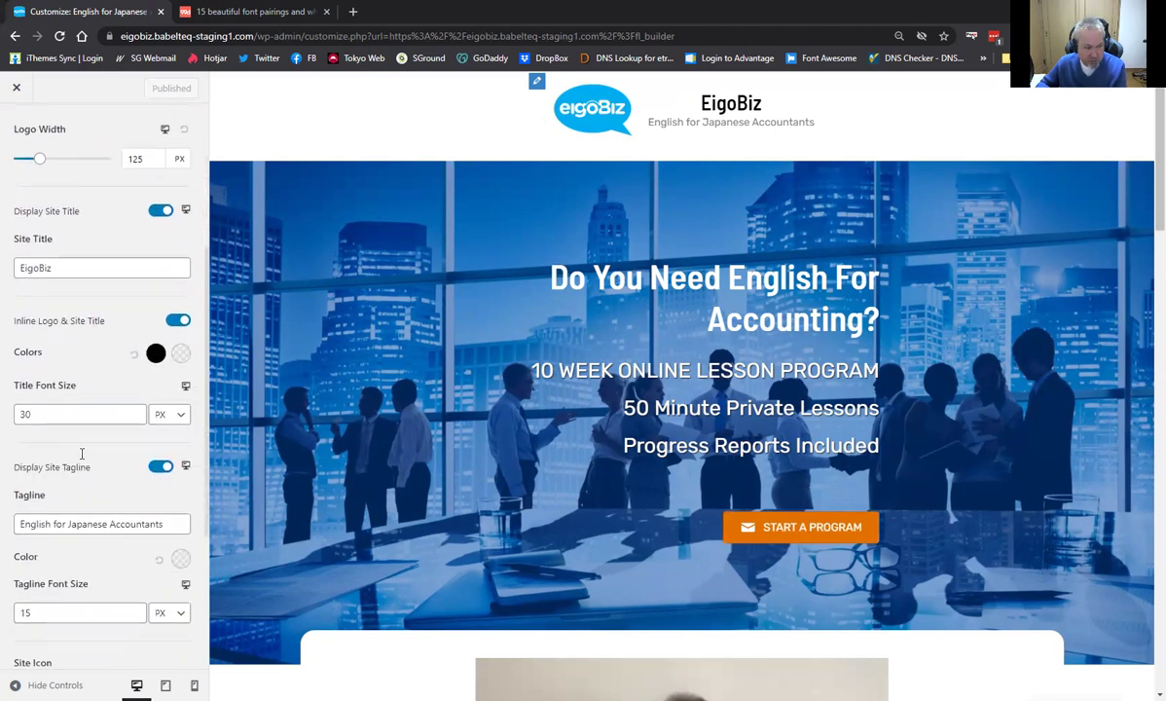
{"action": "scroll", "coordinate": [90, 457], "scroll_direction": "down", "scroll_amount": 3}
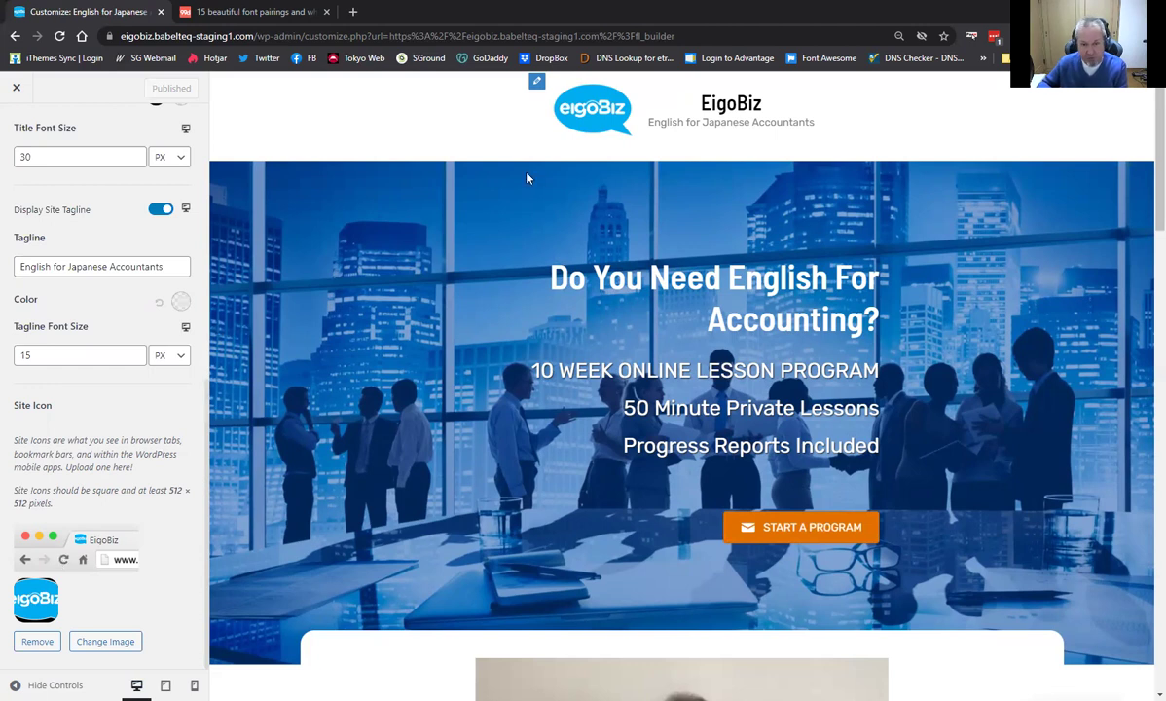
{"action": "scroll", "coordinate": [138, 418], "scroll_direction": "up", "scroll_amount": 6}
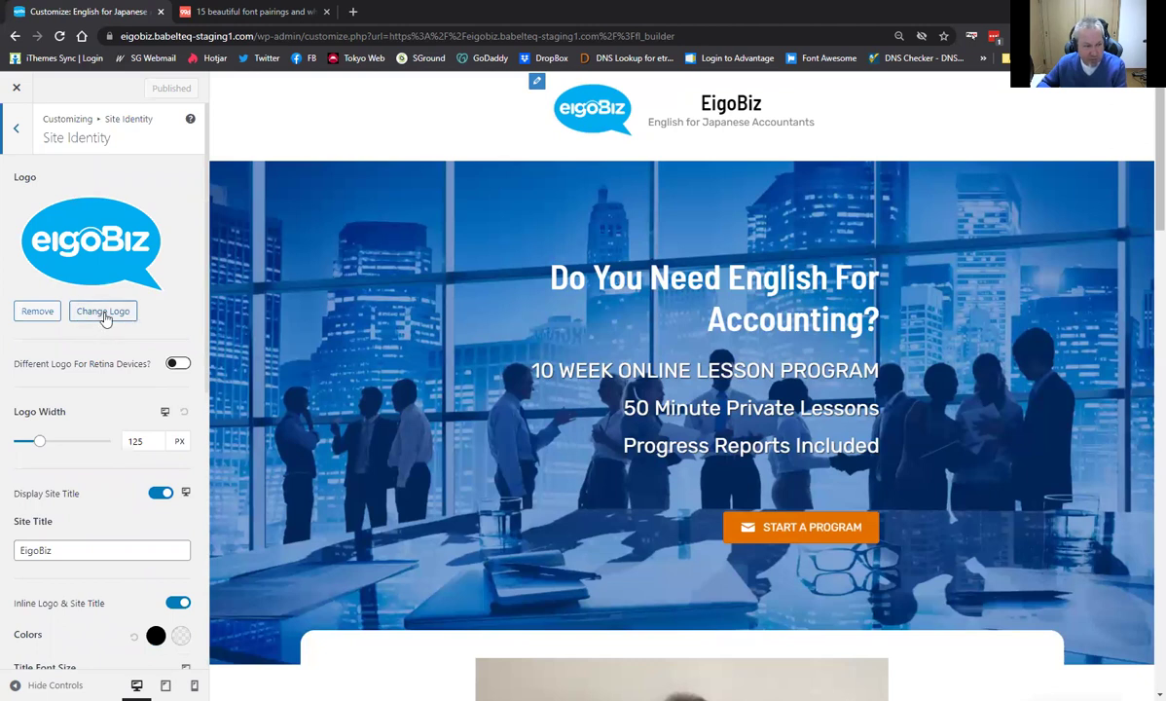
Step: Select cropped-kids-monster-1.png from the media library as the new logo
{"action": "left_click", "coordinate": [103, 313]}
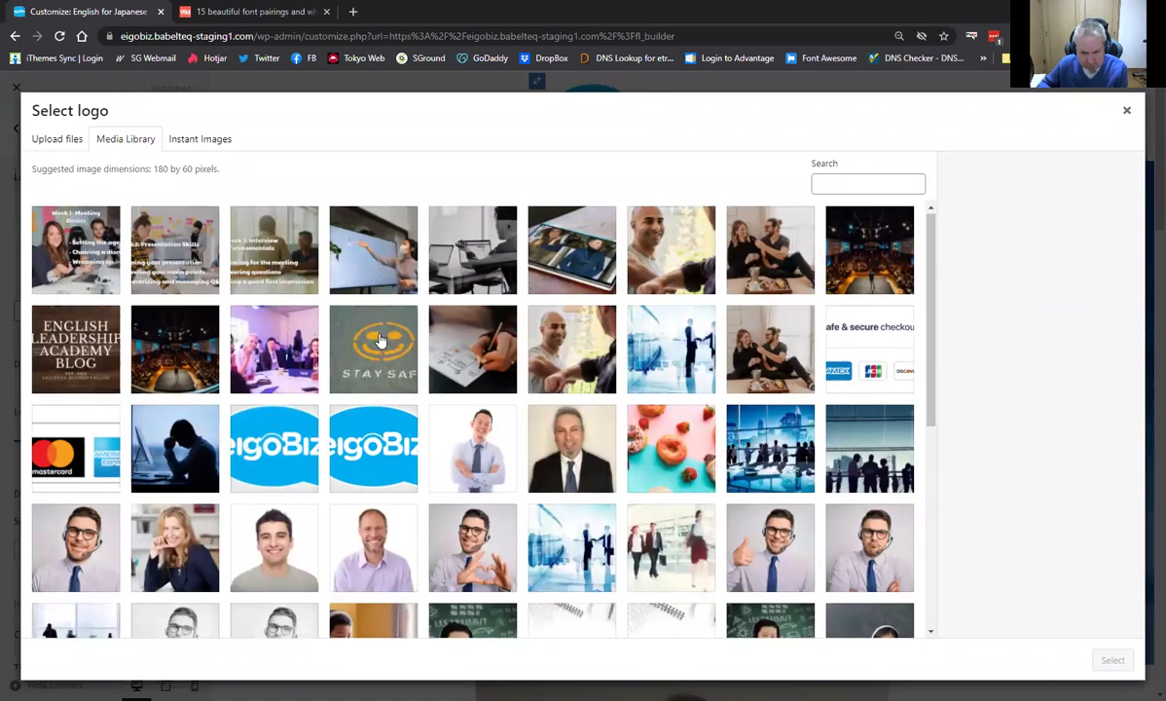
{"action": "scroll", "coordinate": [344, 334], "scroll_direction": "down", "scroll_amount": 2}
{"action": "scroll", "coordinate": [345, 334], "scroll_direction": "down", "scroll_amount": 5}
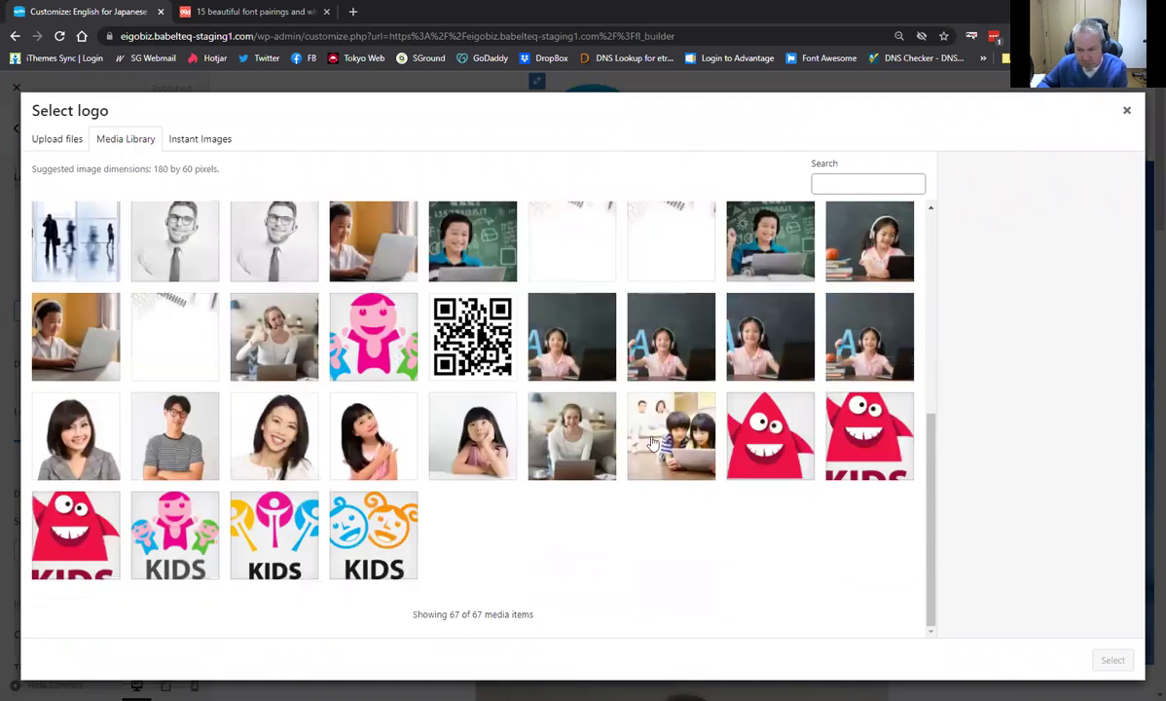
{"action": "scroll", "coordinate": [505, 417], "scroll_direction": "up", "scroll_amount": 3}
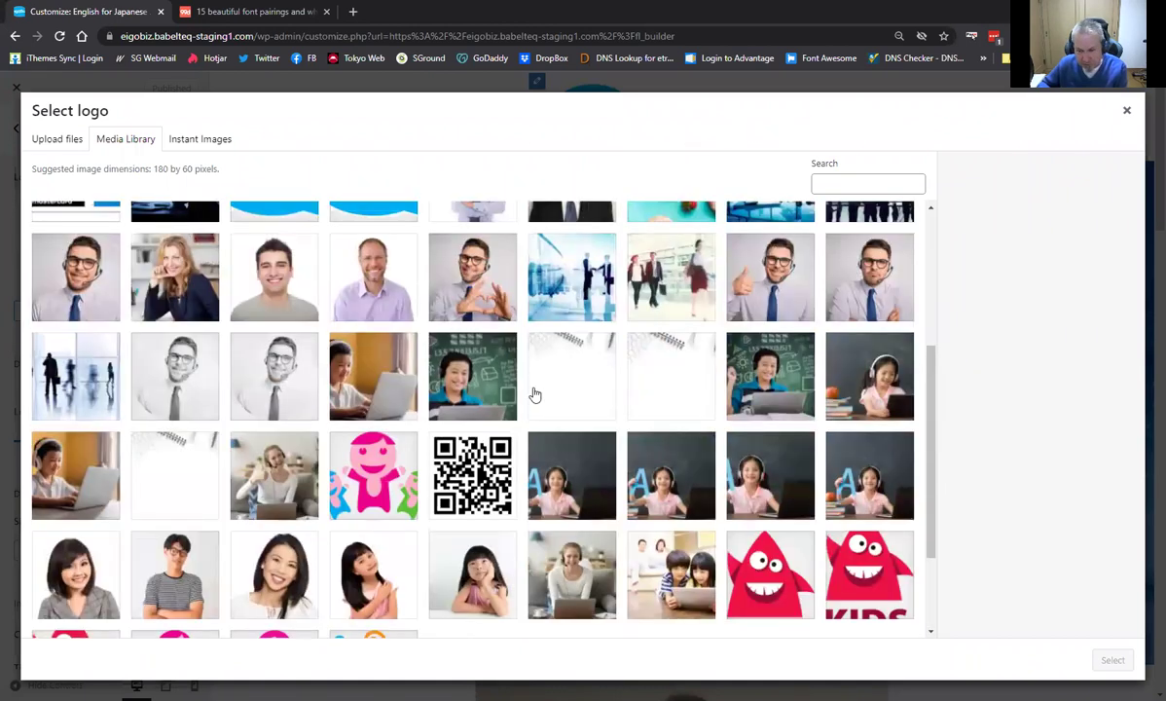
{"action": "scroll", "coordinate": [531, 395], "scroll_direction": "down", "scroll_amount": 3}
{"action": "left_click", "coordinate": [757, 429]}
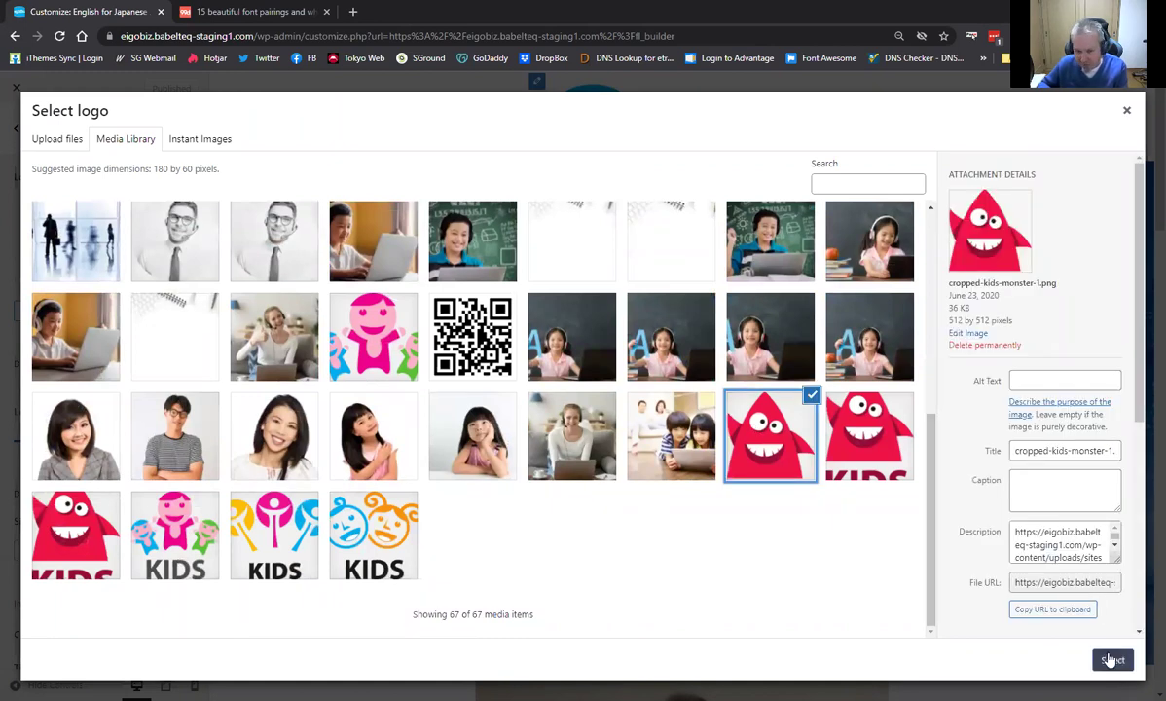
{"action": "left_click", "coordinate": [1112, 660]}
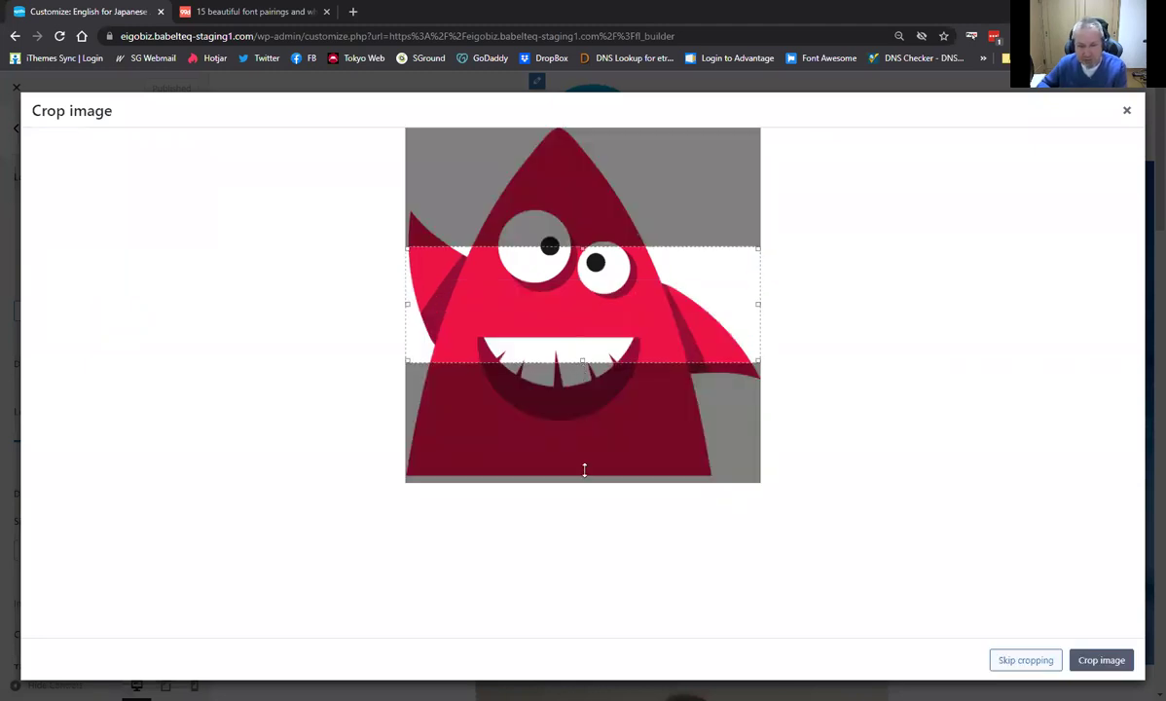
Step: Stretch the crop box over the whole monster and apply the crop
{"action": "left_click_drag", "start_coordinate": [582, 361], "coordinate": [584, 470]}
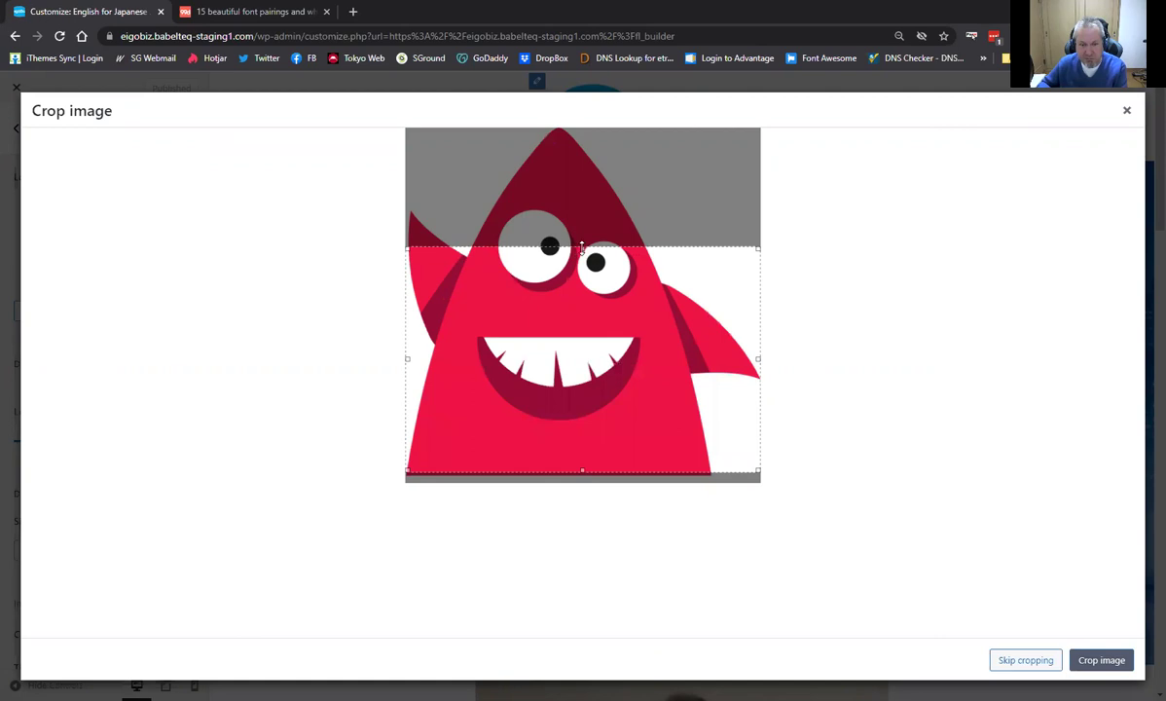
{"action": "left_click_drag", "start_coordinate": [573, 135], "coordinate": [573, 129]}
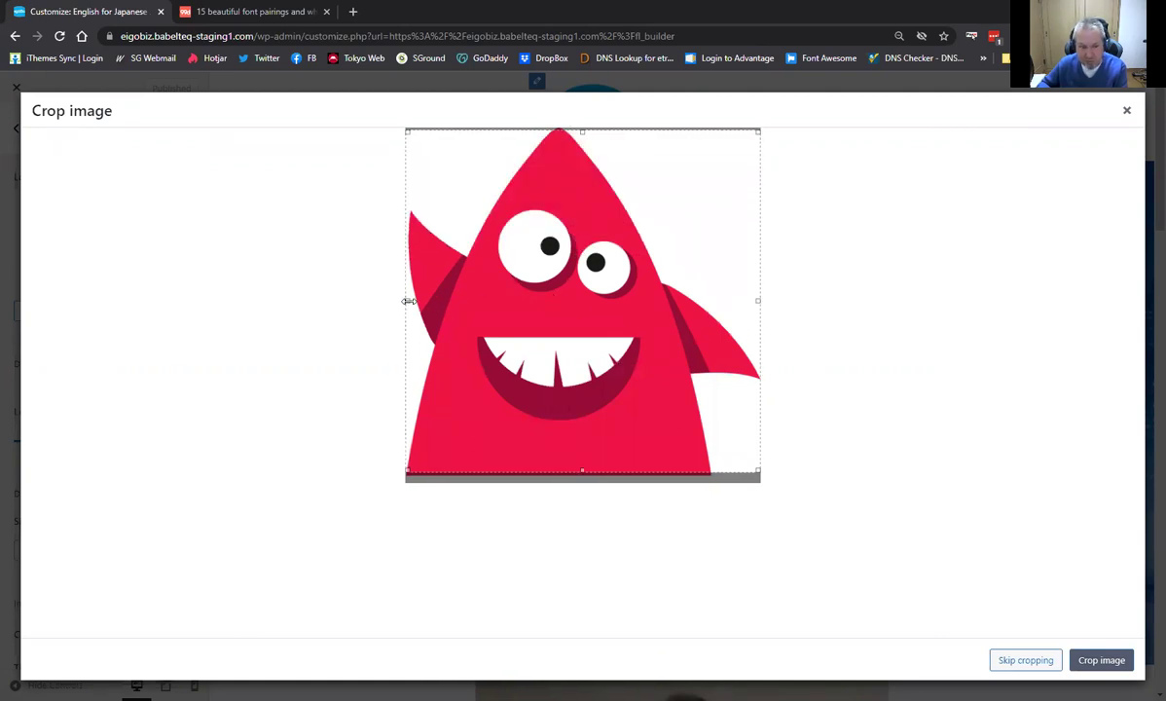
{"action": "left_click", "coordinate": [1101, 661]}
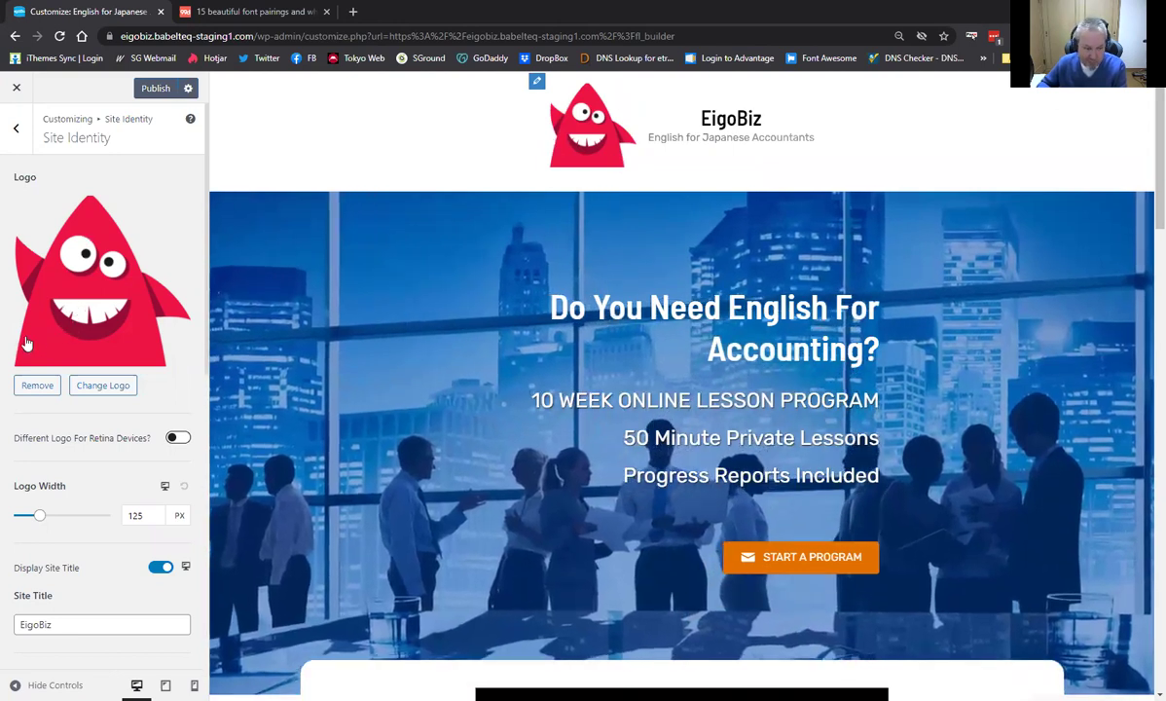
Step: Reduce the Logo Width slider from 125 to 80 PX
{"action": "scroll", "coordinate": [55, 355], "scroll_direction": "down", "scroll_amount": 1}
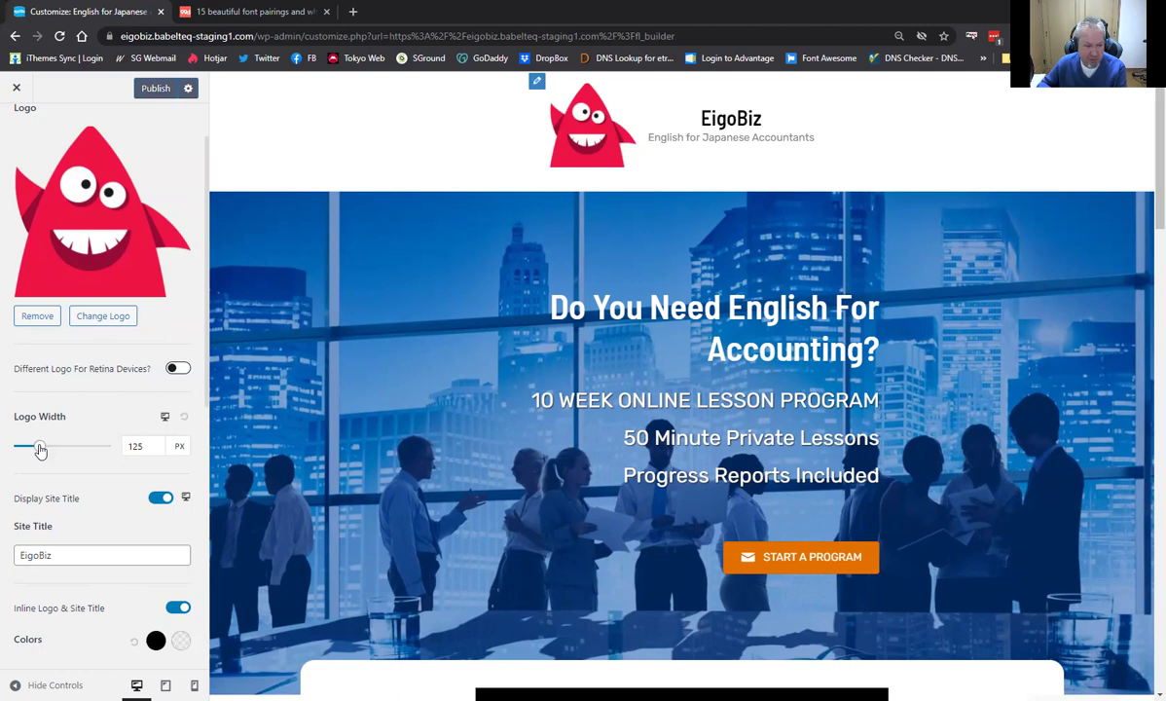
{"action": "mouse_move", "coordinate": [40, 450]}
{"action": "left_mouse_down"}
{"action": "mouse_move", "coordinate": [52, 448]}
{"action": "mouse_move", "coordinate": [29, 451]}
{"action": "left_mouse_up"}
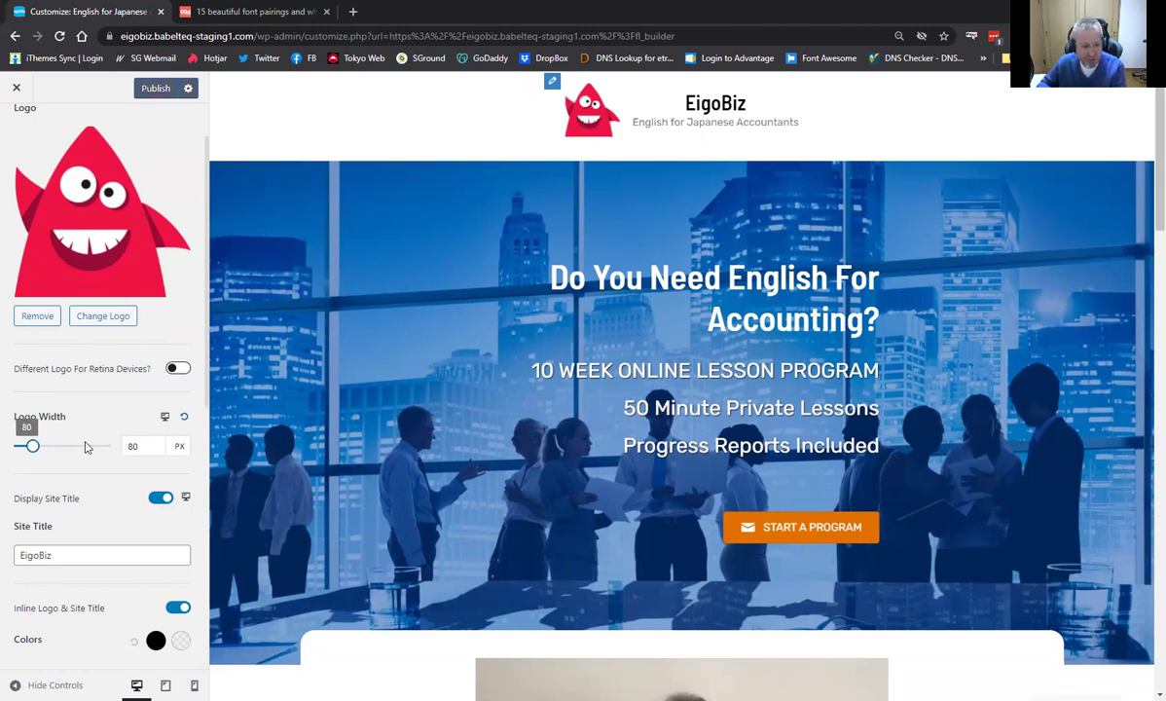
{"action": "scroll", "coordinate": [70, 389], "scroll_direction": "down", "scroll_amount": 1}
{"action": "scroll", "coordinate": [52, 329], "scroll_direction": "down", "scroll_amount": 2}
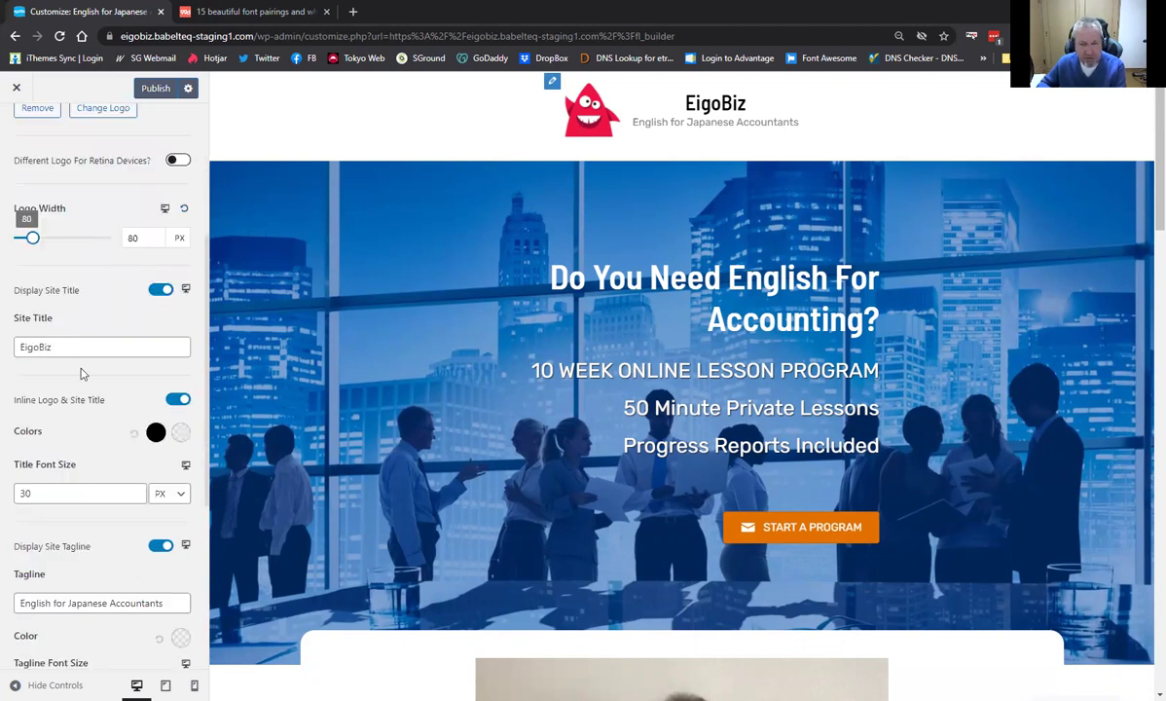
{"action": "scroll", "coordinate": [69, 370], "scroll_direction": "down", "scroll_amount": 2}
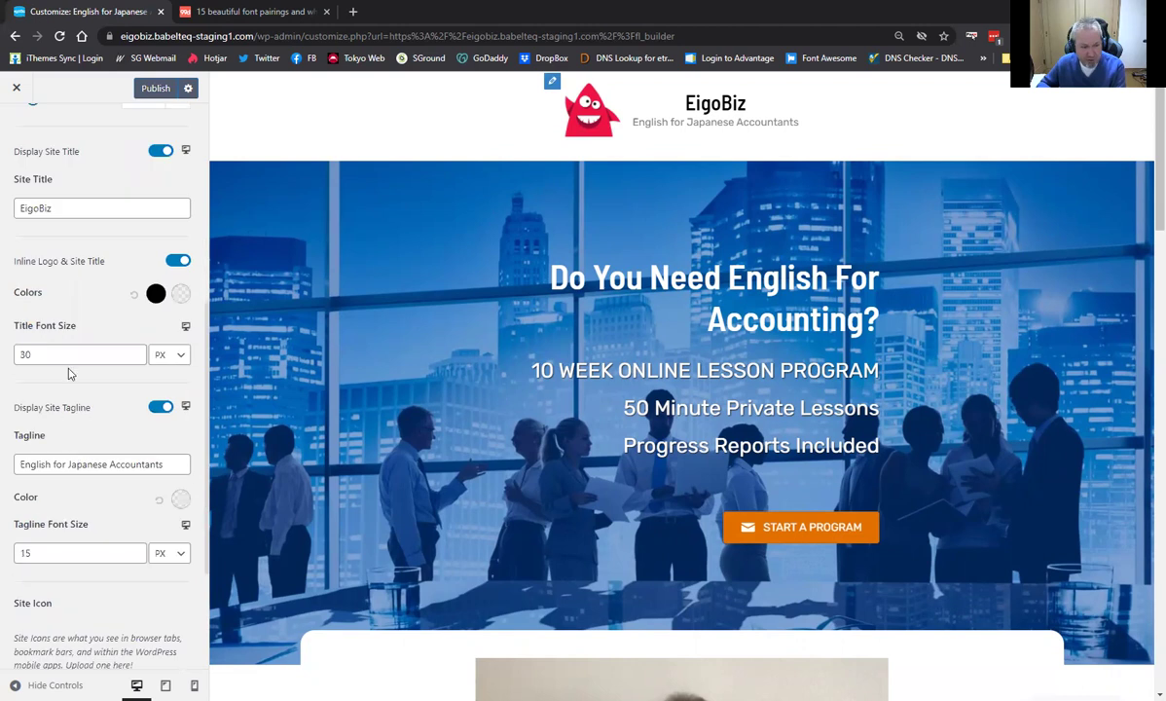
{"action": "scroll", "coordinate": [69, 375], "scroll_direction": "down", "scroll_amount": 1}
{"action": "scroll", "coordinate": [70, 426], "scroll_direction": "down", "scroll_amount": 2}
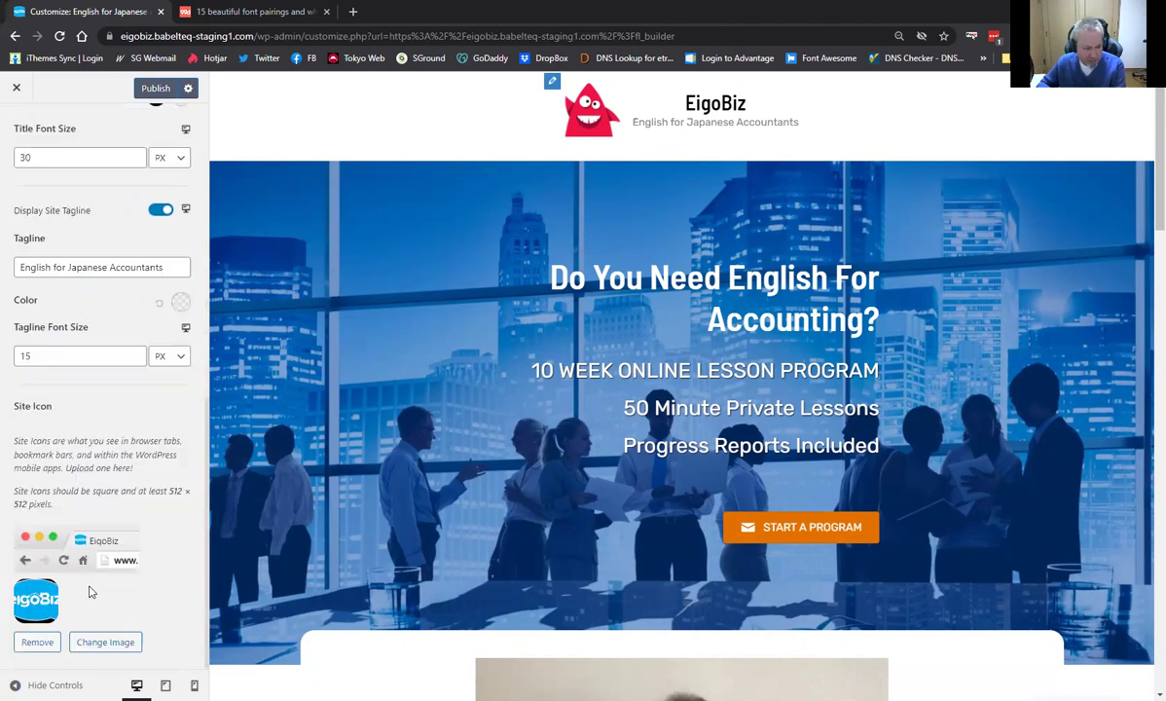
Step: Set the site icon to the red monster image and crop it square
{"action": "left_click", "coordinate": [107, 643]}
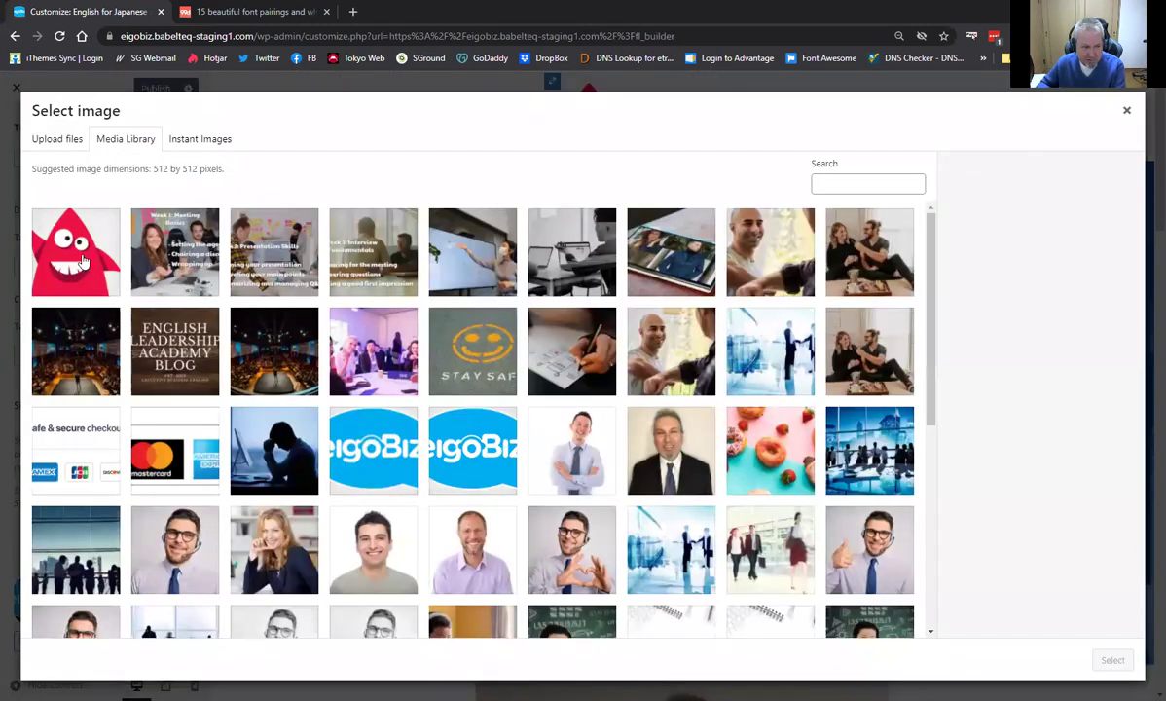
{"action": "left_click", "coordinate": [83, 261]}
{"action": "left_click", "coordinate": [1112, 661]}
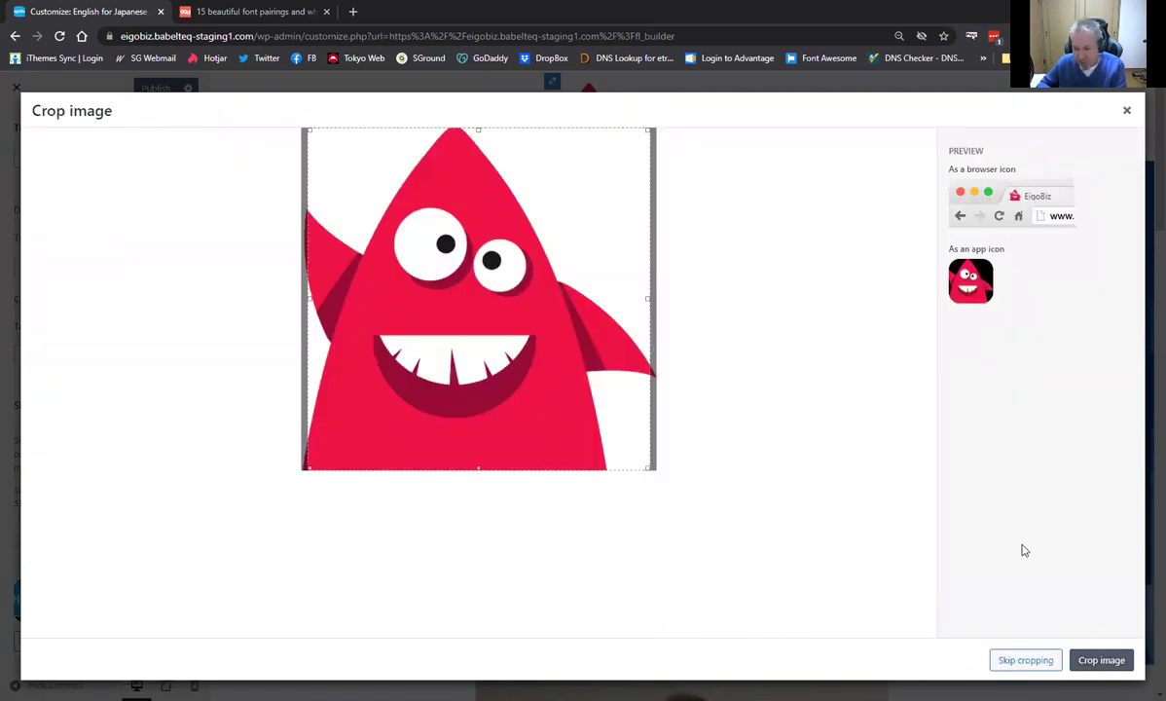
{"action": "left_click", "coordinate": [1107, 662]}
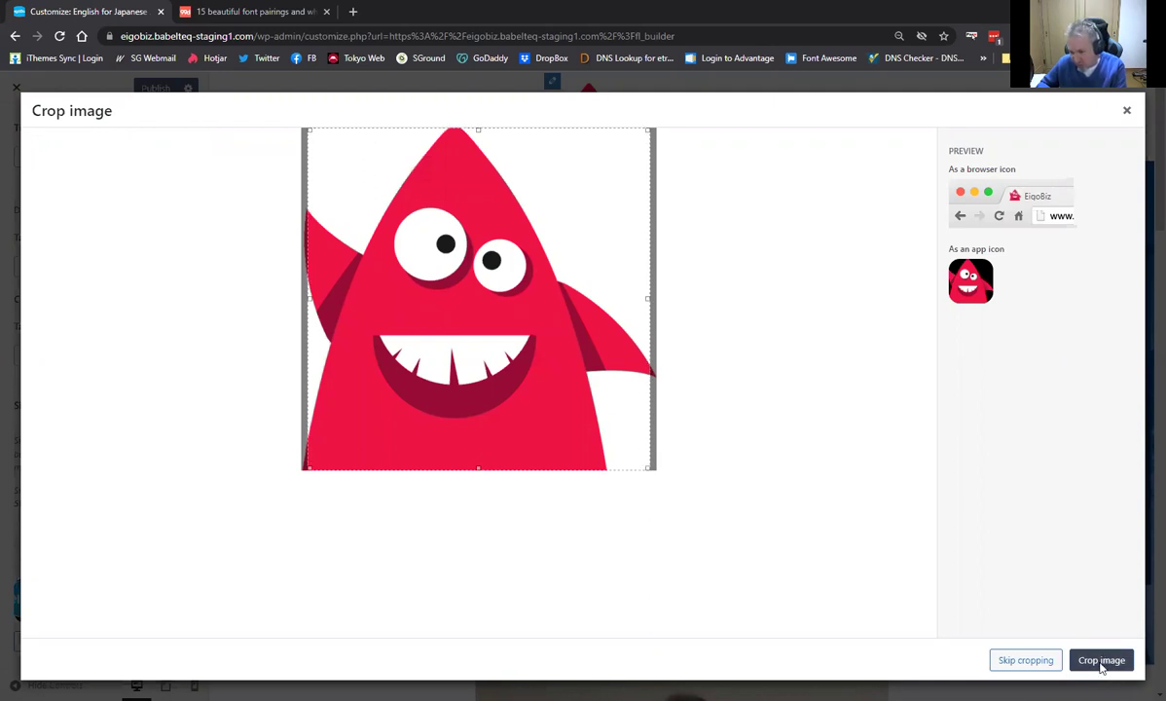
{"action": "left_click", "coordinate": [1105, 661]}
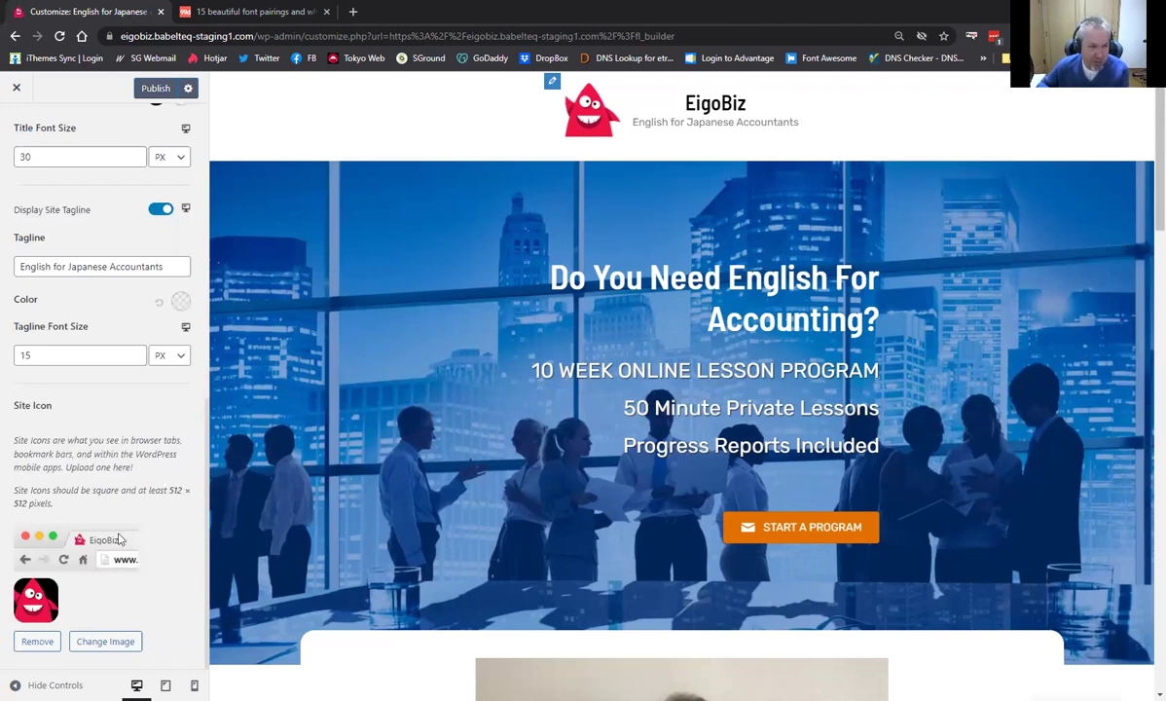
Step: Publish the logo and site icon changes and close the Customizer
{"action": "scroll", "coordinate": [99, 475], "scroll_direction": "up", "scroll_amount": 5}
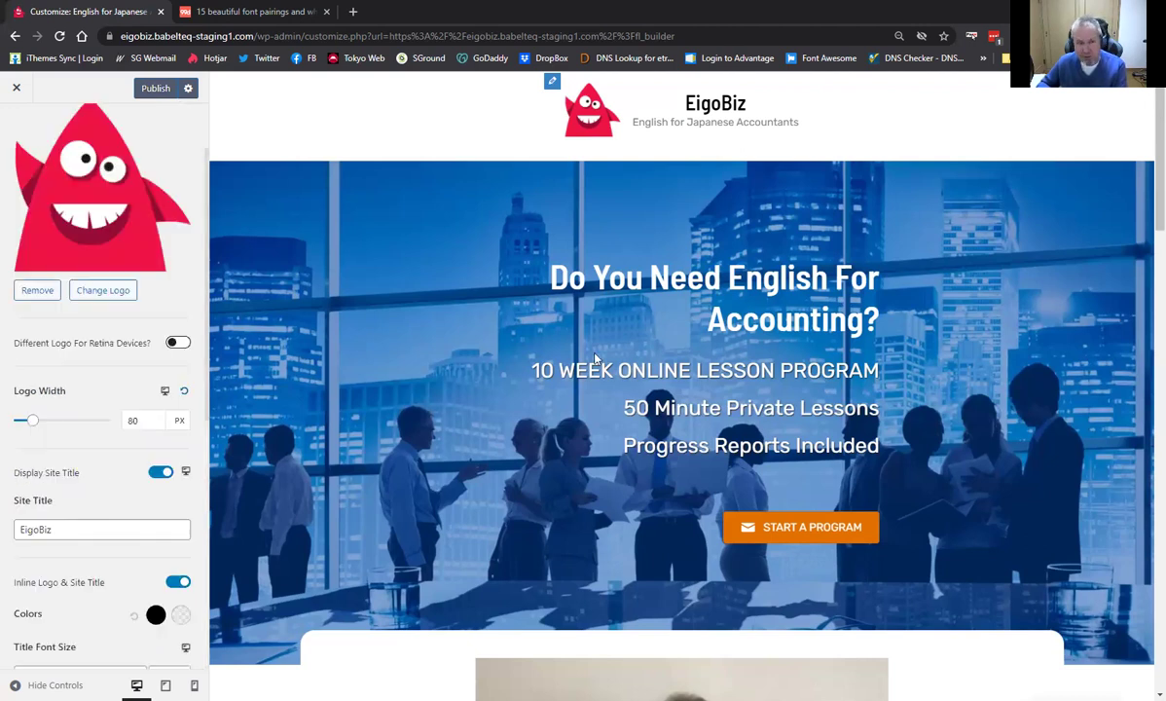
{"action": "scroll", "coordinate": [97, 447], "scroll_direction": "up", "scroll_amount": 1}
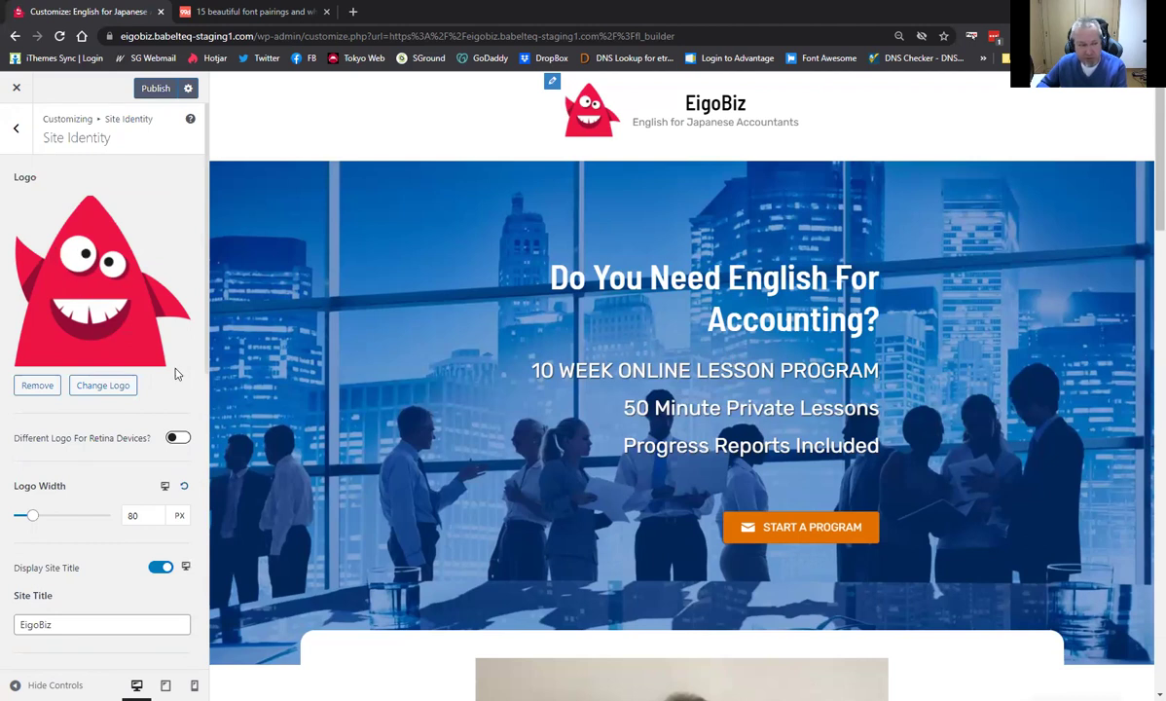
{"action": "scroll", "coordinate": [129, 425], "scroll_direction": "down", "scroll_amount": 1}
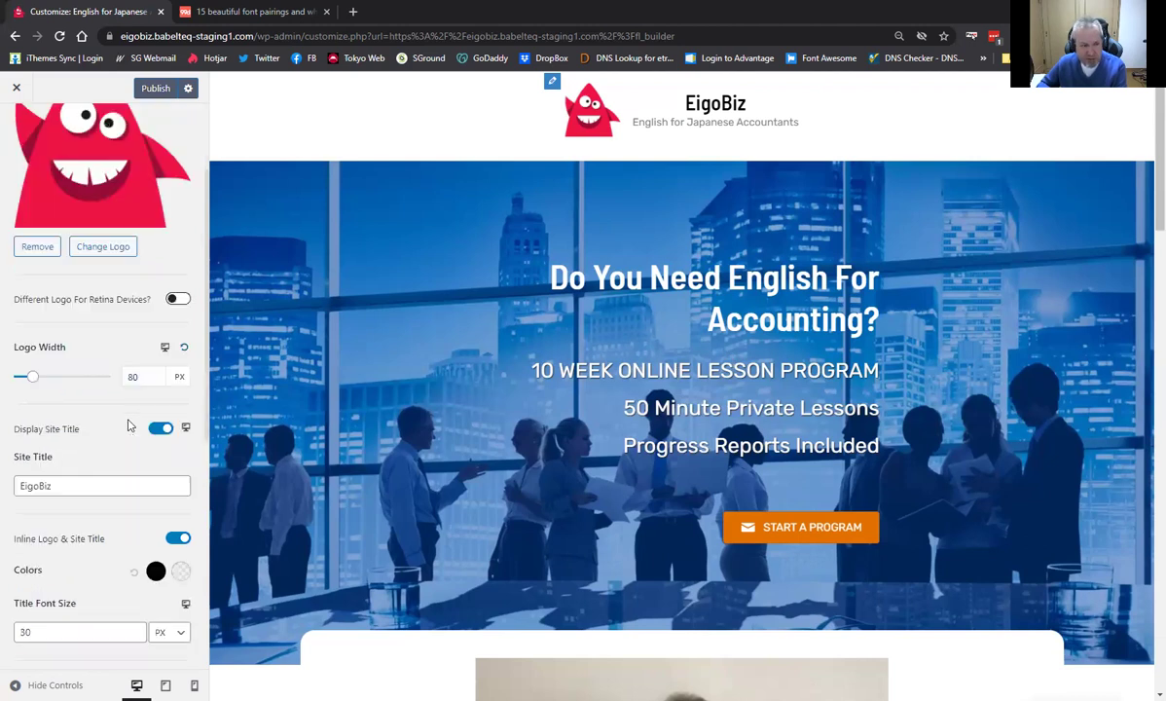
{"action": "scroll", "coordinate": [109, 238], "scroll_direction": "up", "scroll_amount": 1}
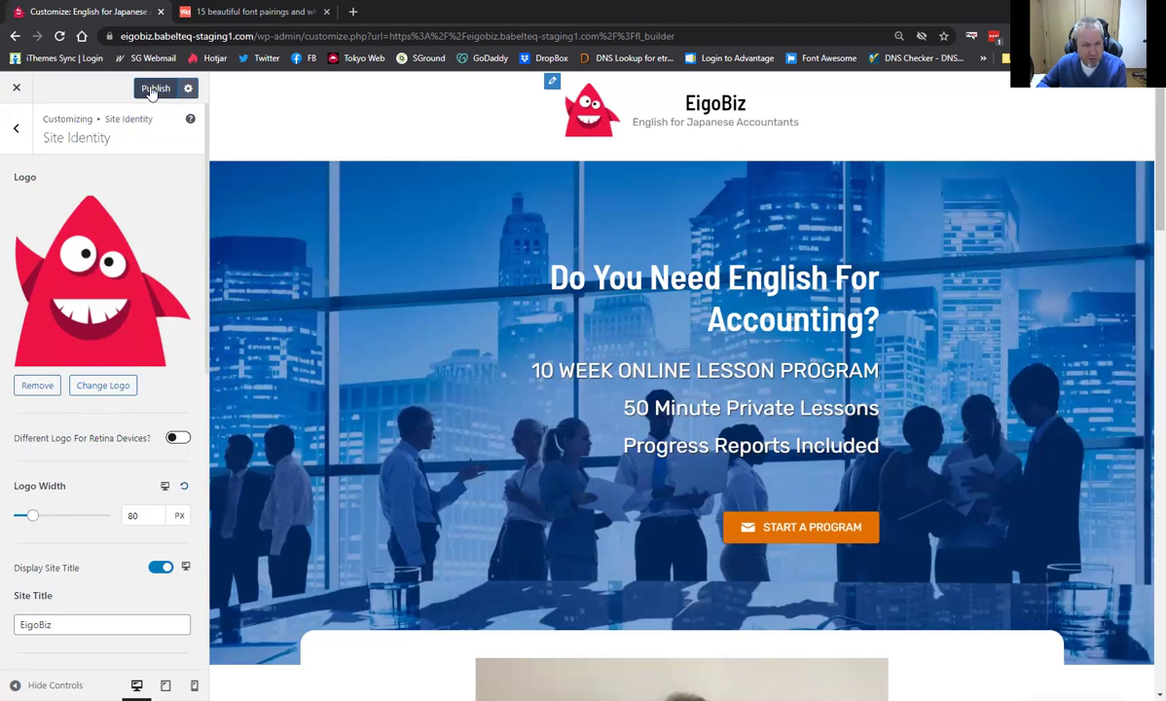
{"action": "left_click", "coordinate": [153, 89]}
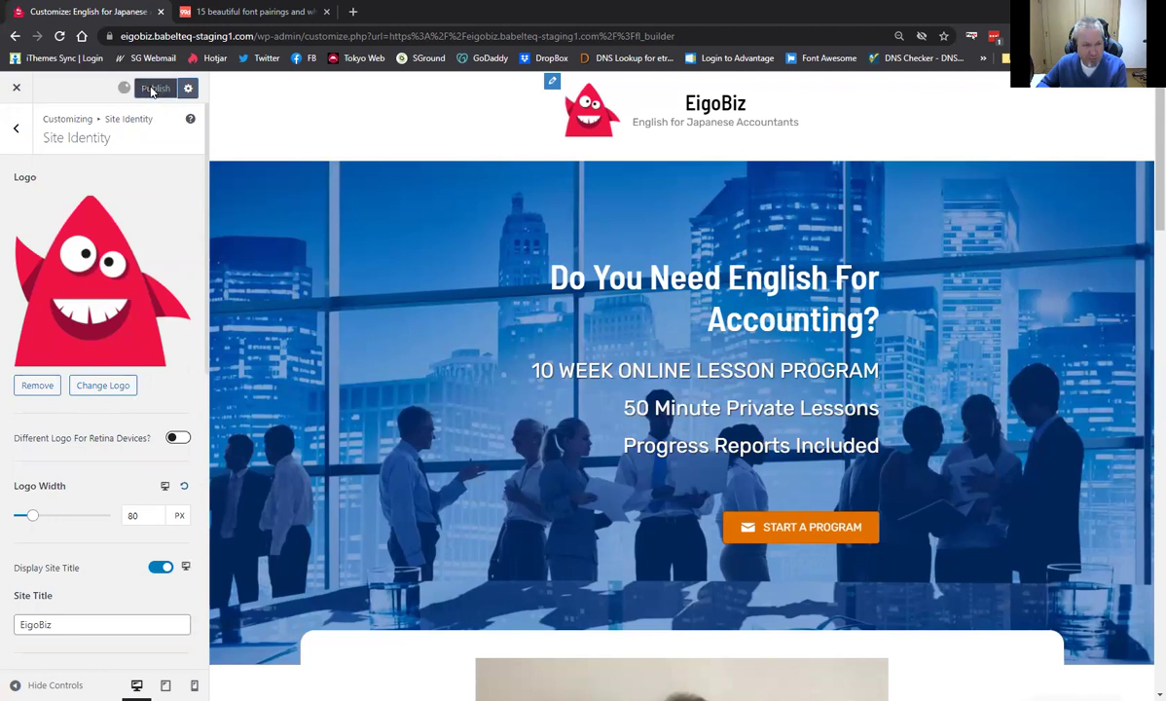
{"action": "left_click", "coordinate": [16, 90]}
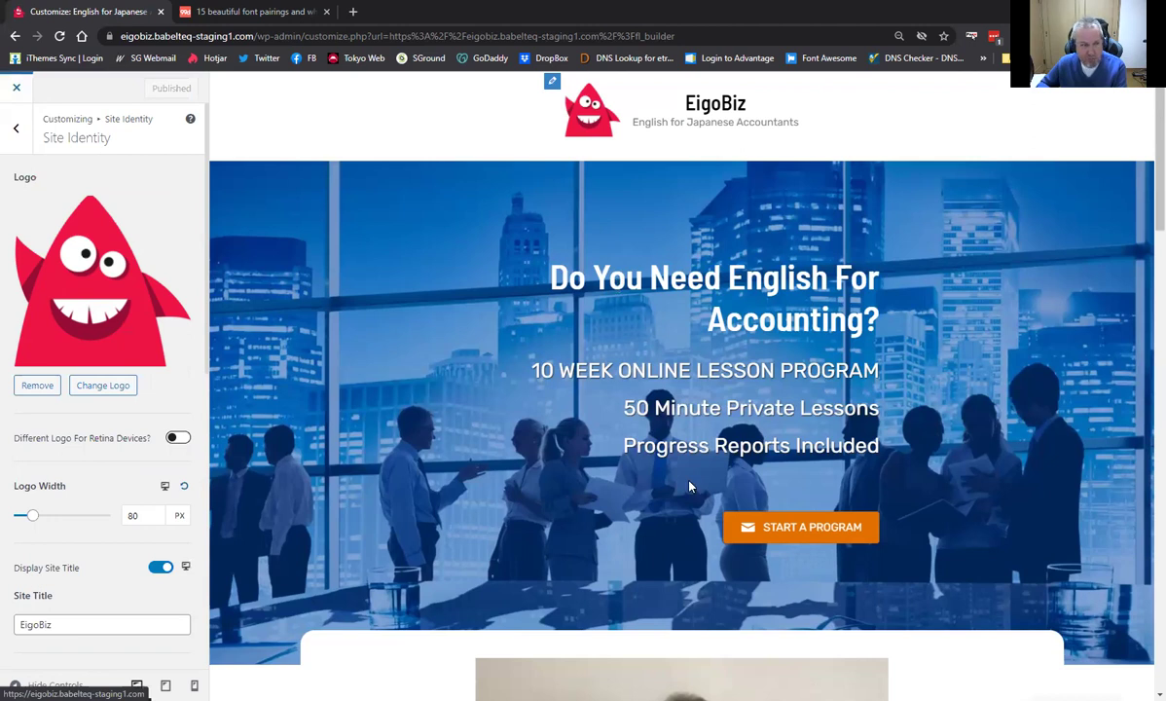